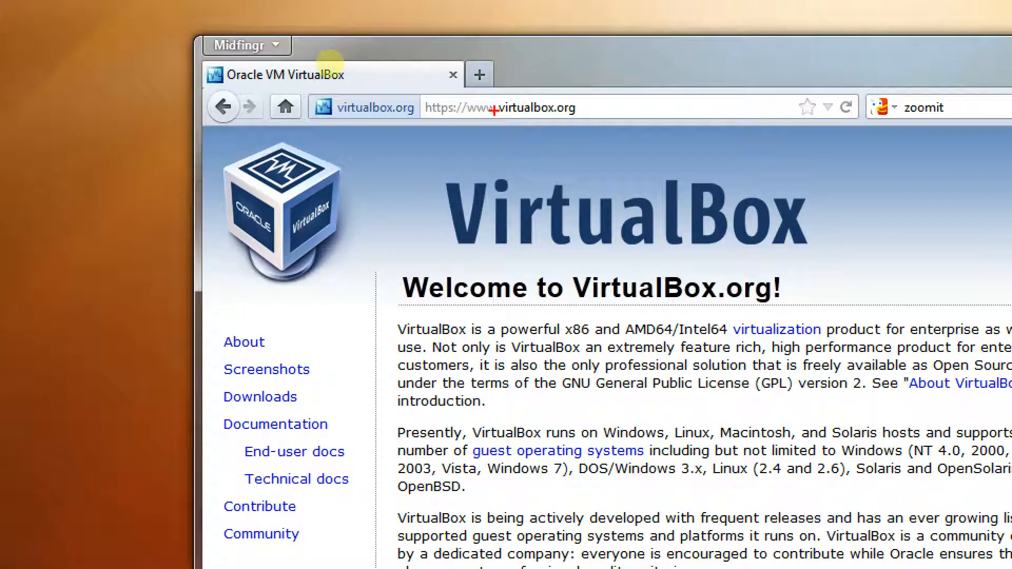
pyautogui.moveTo(502, 100); pyautogui.dragTo(559, 120)
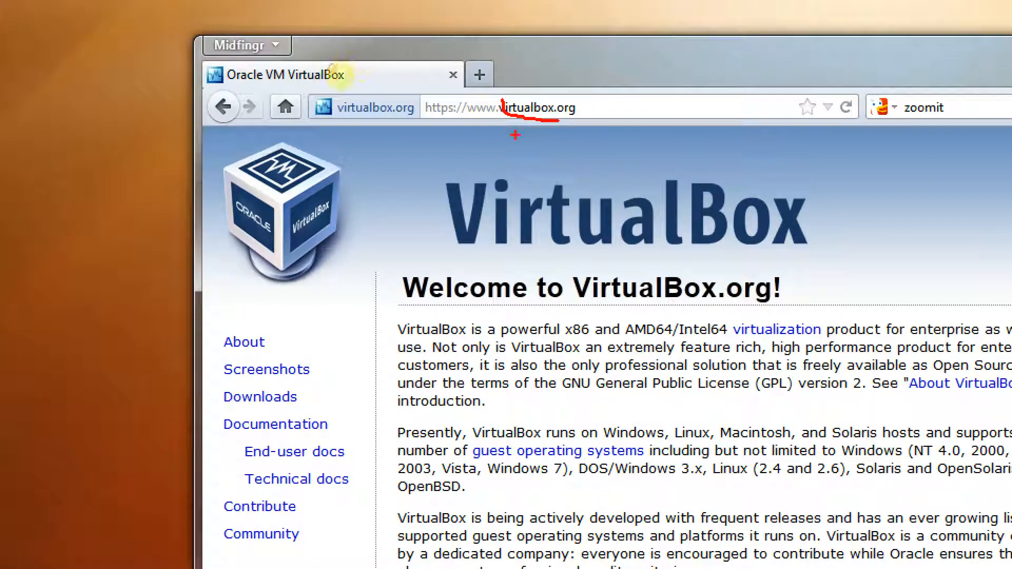
pyautogui.press('Escape')
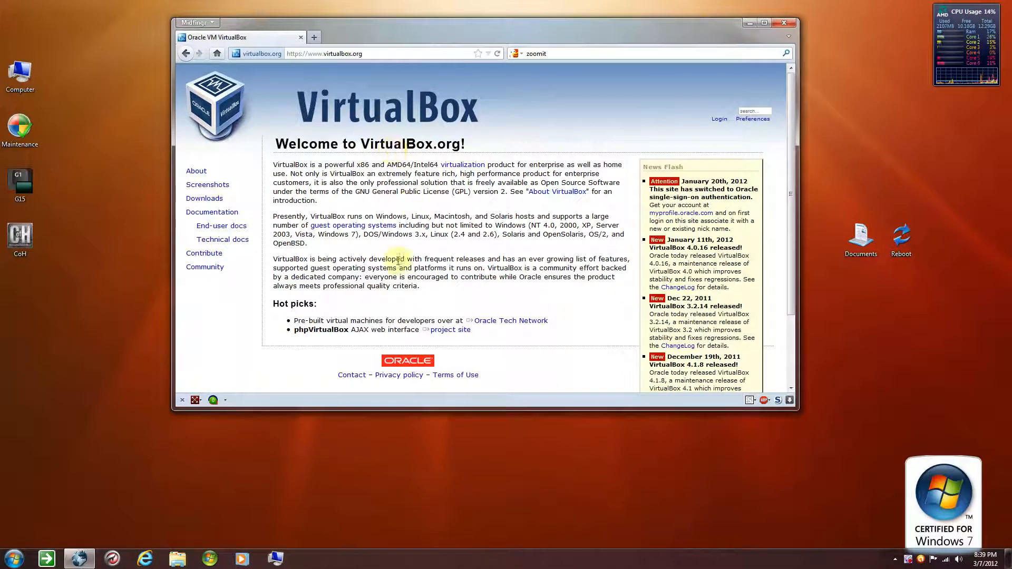
# Open the VirtualBox Downloads page, choose the x86/amd64 package of VirtualBox 4.1.8 for Windows hosts, and minimize the browser
pyautogui.click(214, 200)
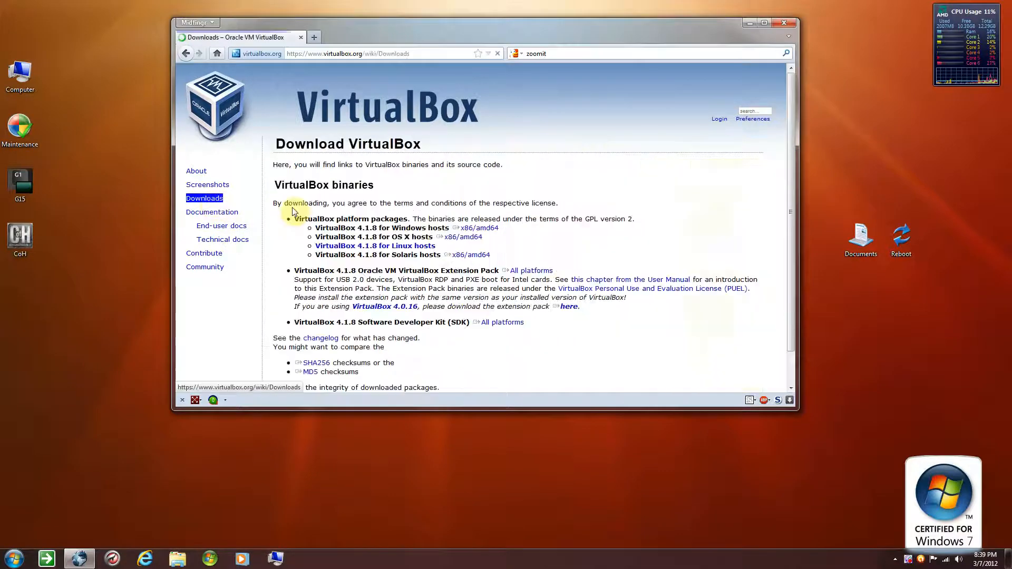
pyautogui.click(470, 231)
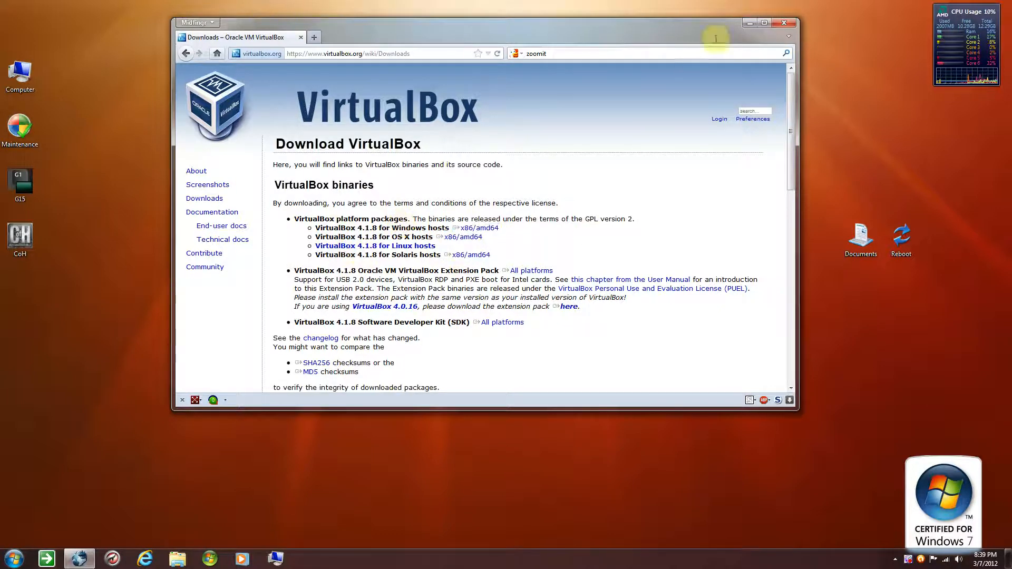
pyautogui.click(746, 22)
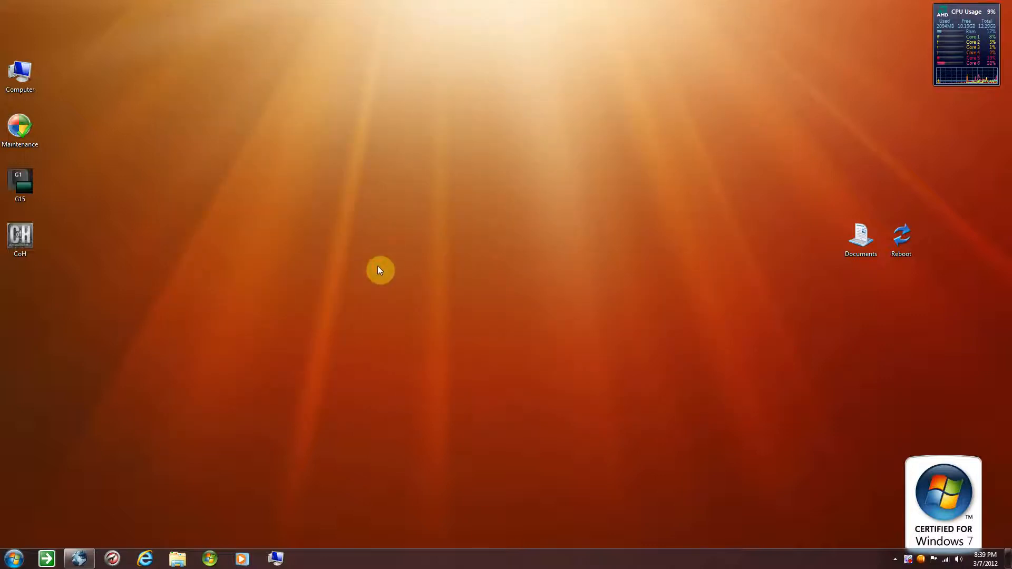
# Launch Oracle VM VirtualBox and view the details of the Ubuntu 12.04 x64 Beta and Win8 x64 machines
pyautogui.press('super')
pyautogui.write('vir')
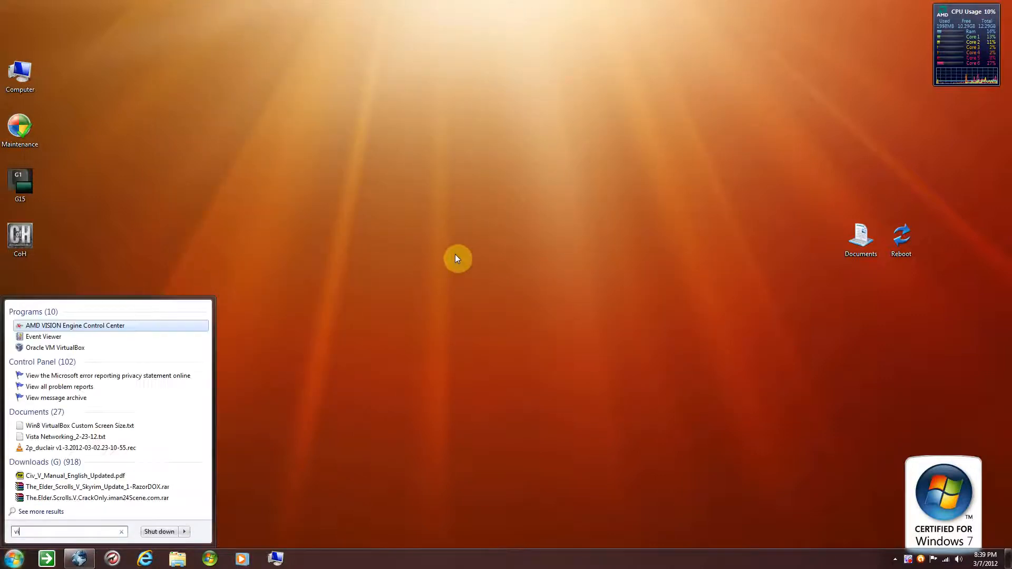
pyautogui.press('Return')
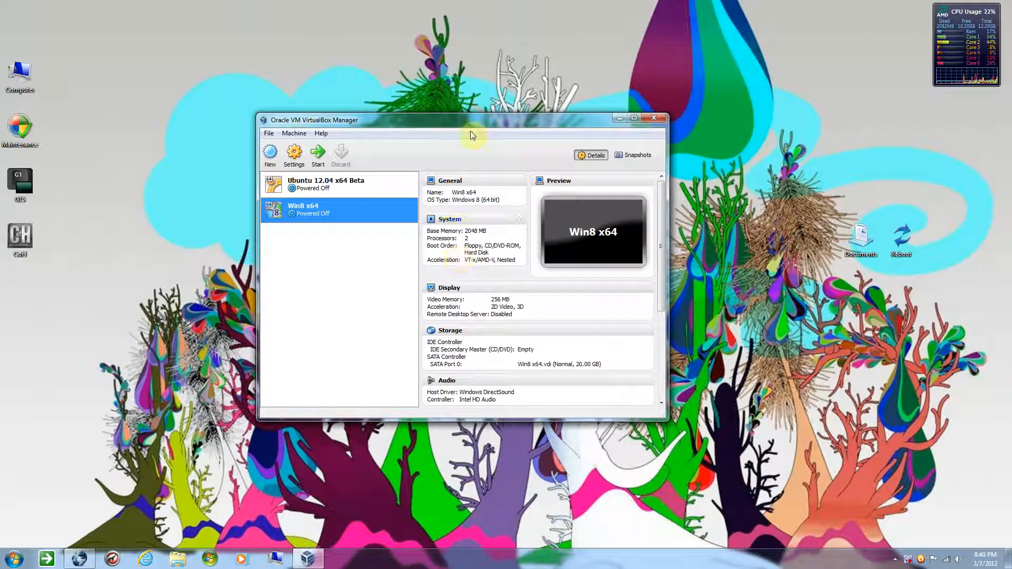
pyautogui.moveTo(466, 124); pyautogui.dragTo(500, 81)
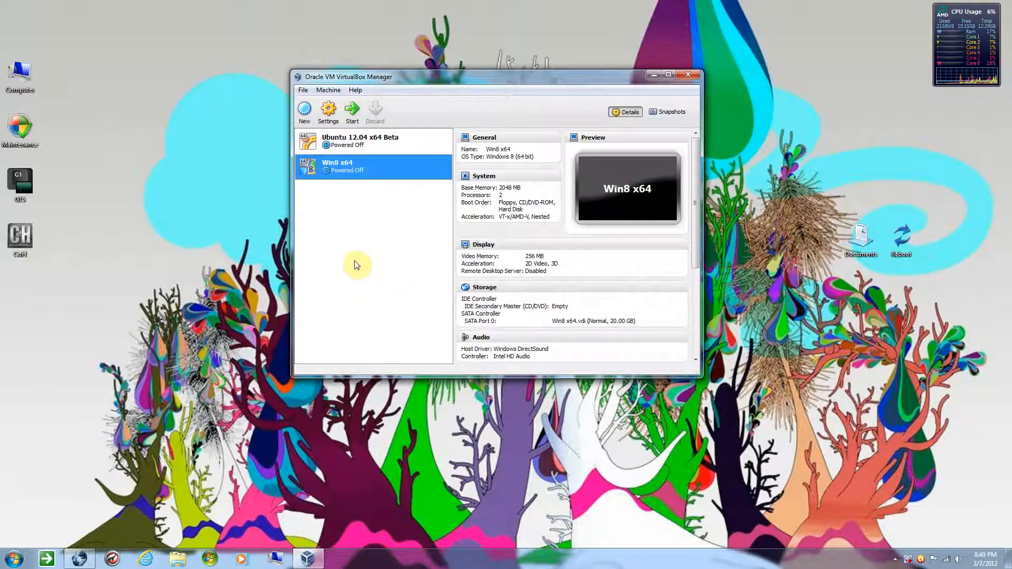
pyautogui.click(370, 143)
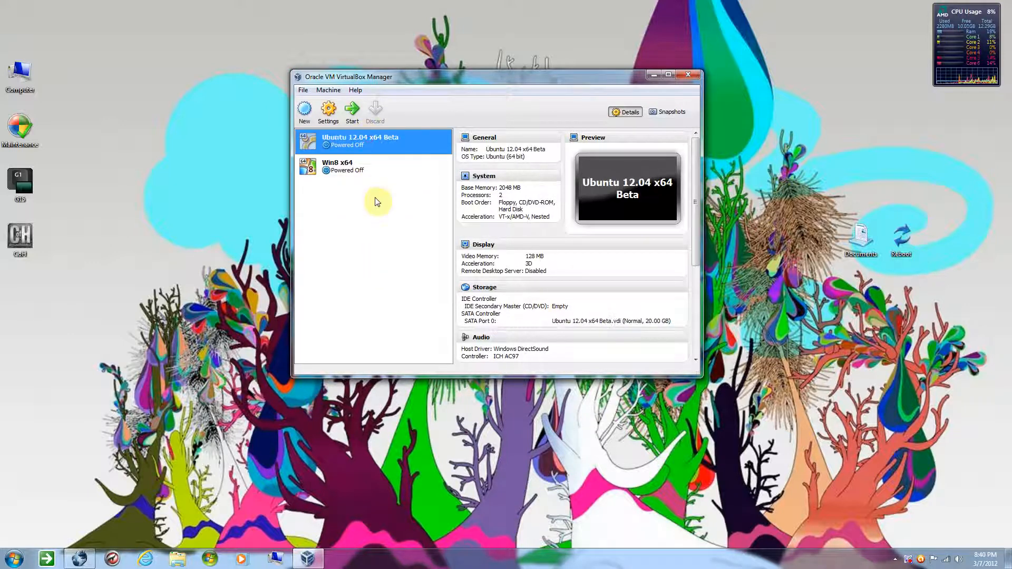
pyautogui.click(352, 174)
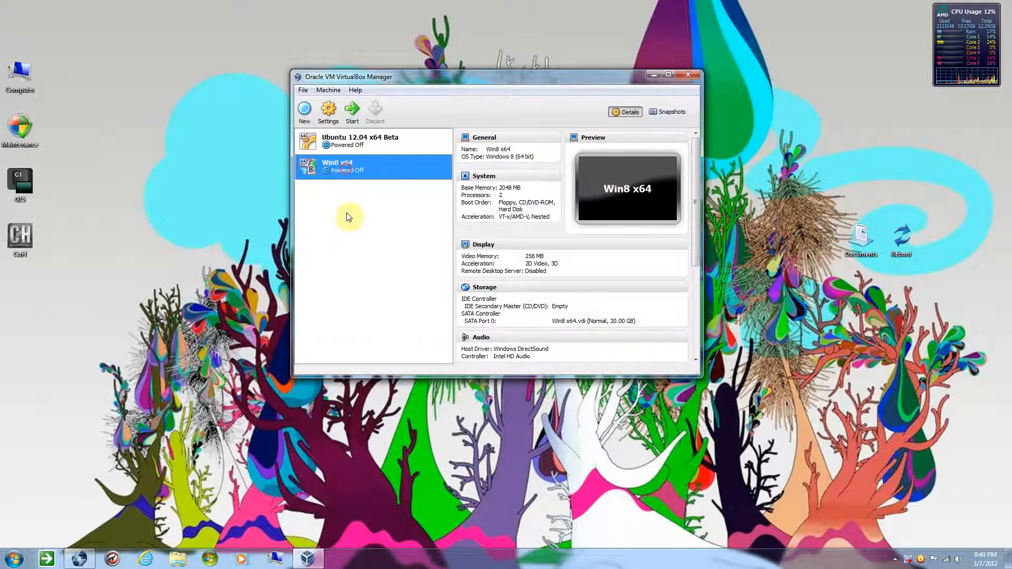
# Start a new virtual machine named "Ubunut 10.10 x64" with operating system Linux and version Ubuntu (64 bit)
pyautogui.click(311, 118)
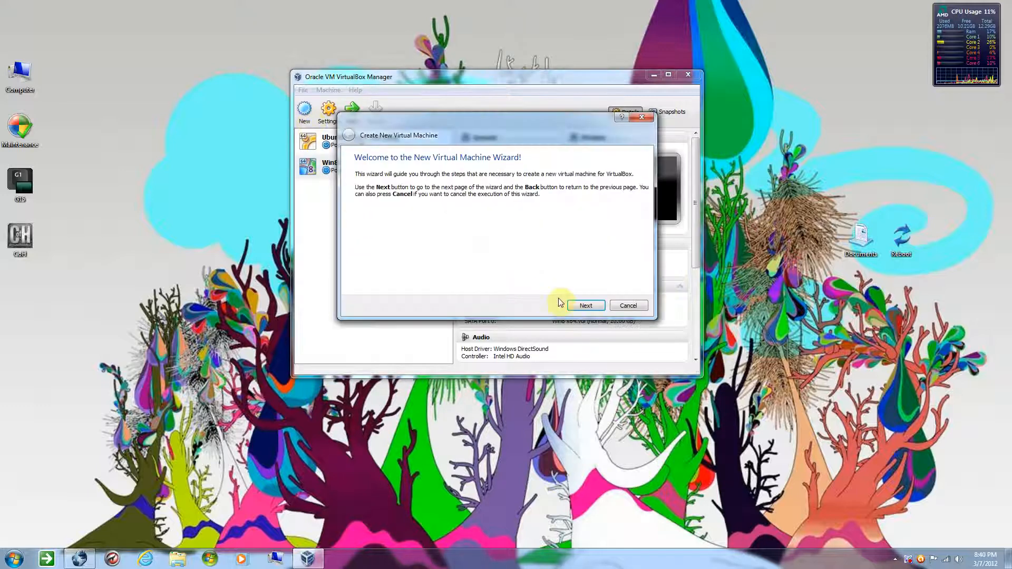
pyautogui.click(583, 305)
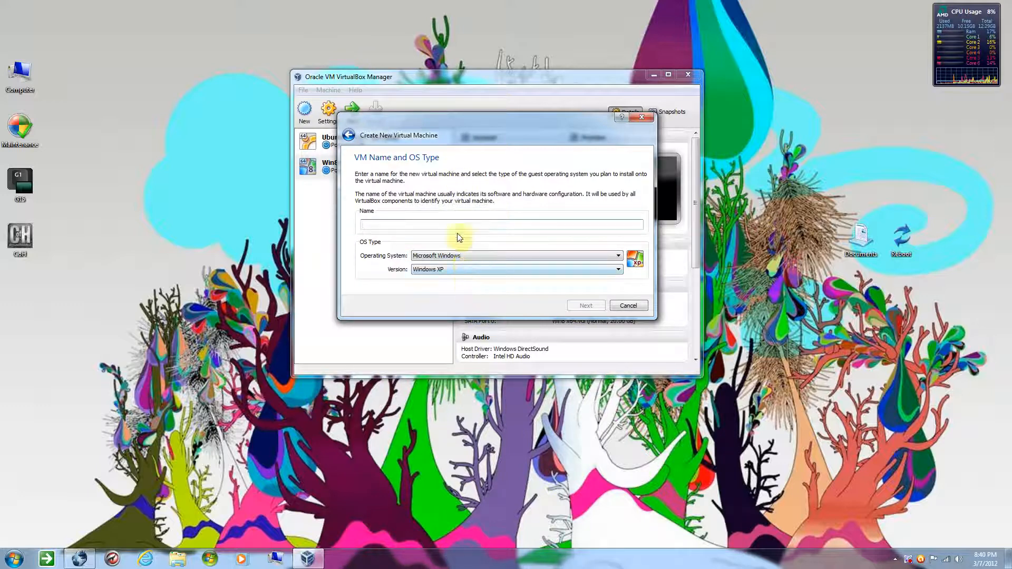
pyautogui.write('Ubunut 10.10 x64')
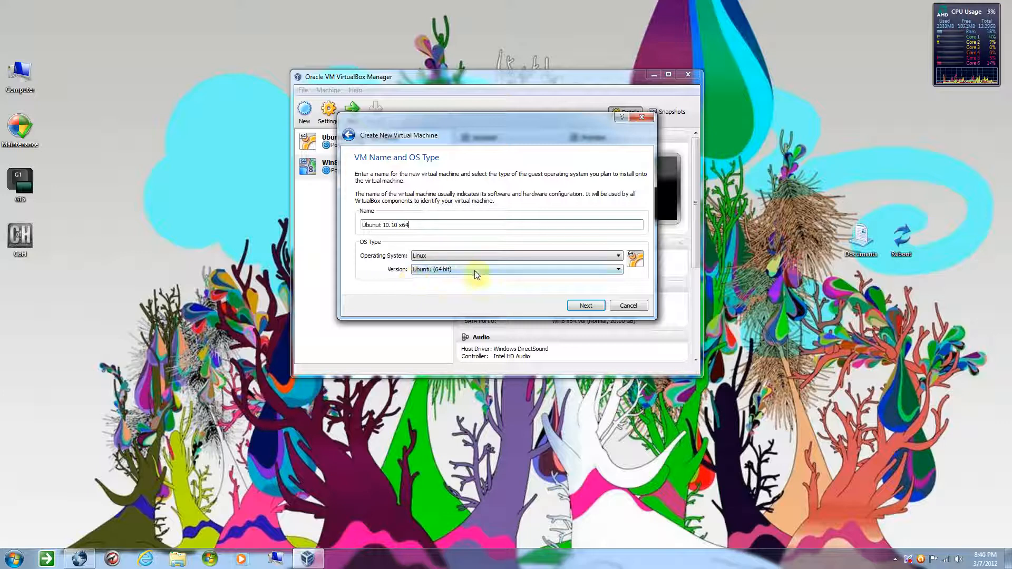
pyautogui.click(575, 305)
# Set the new machine's base memory size to 1024 MB and continue to the virtual hard disk
pyautogui.doubleClick(627, 210)
pyautogui.write('1024')
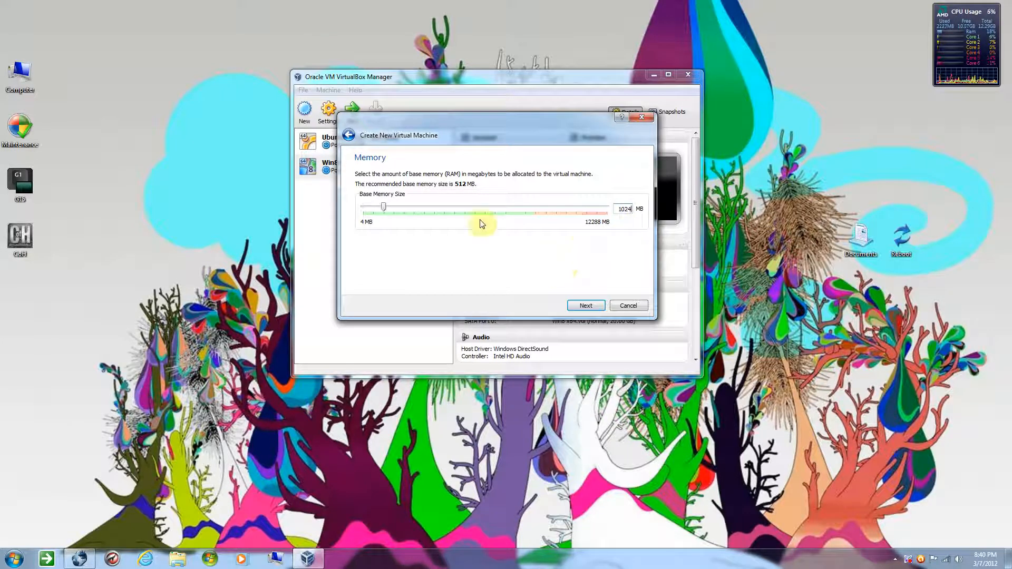
pyautogui.click(586, 306)
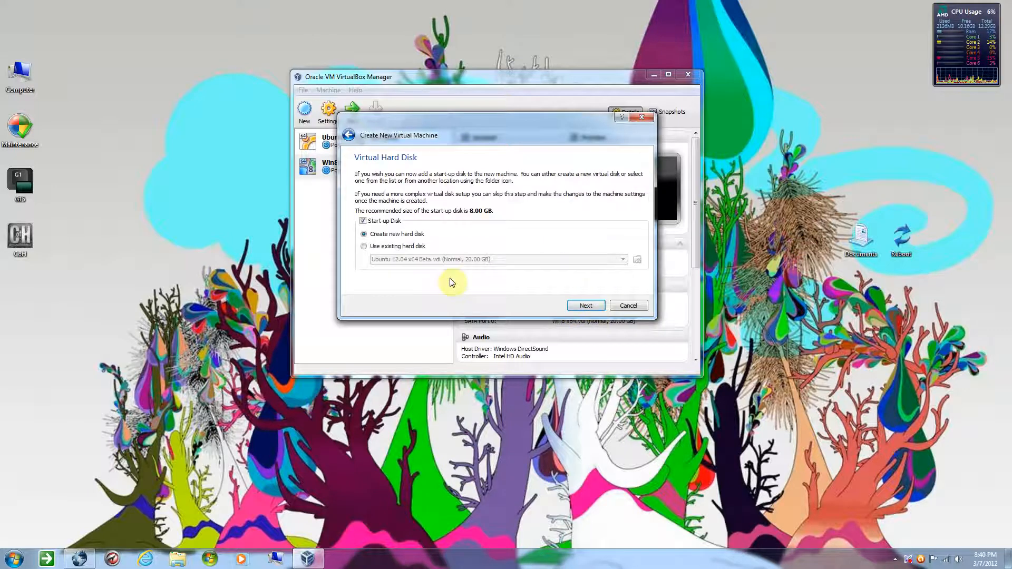
# Choose to create a new start-up hard disk as a dynamically allocated VDI (VirtualBox Disk Image)
pyautogui.click(586, 306)
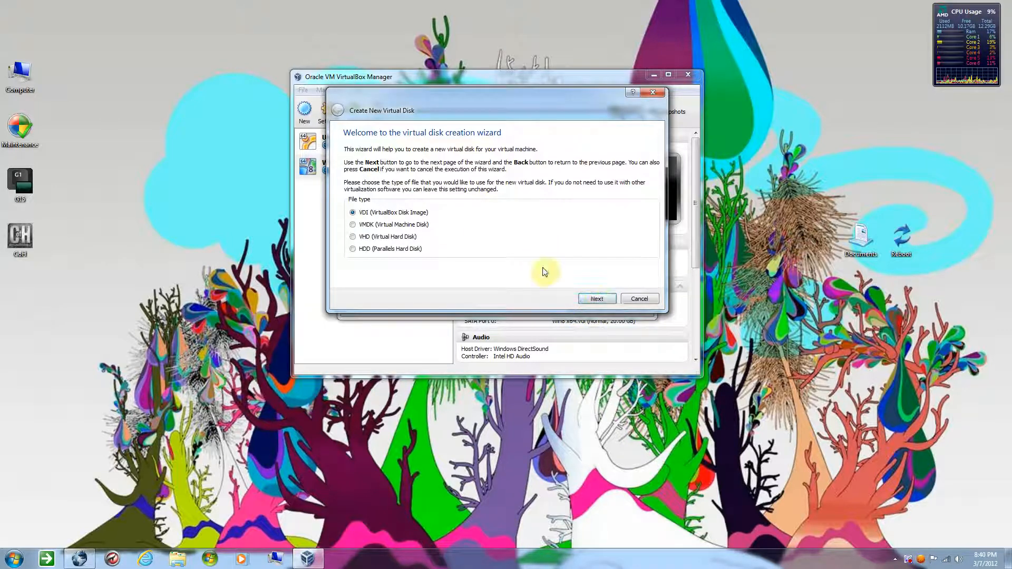
pyautogui.click(599, 299)
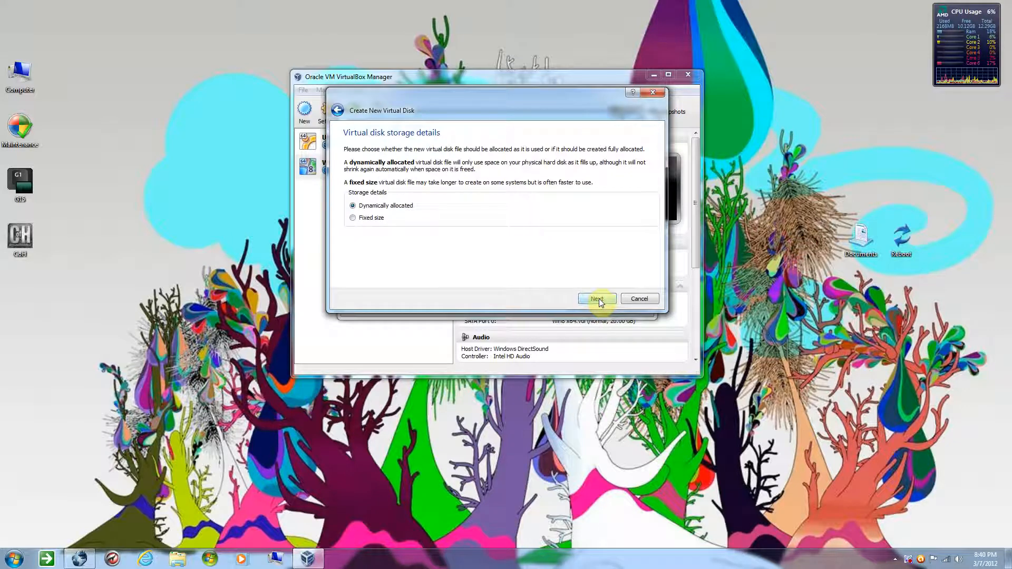
pyautogui.click(598, 298)
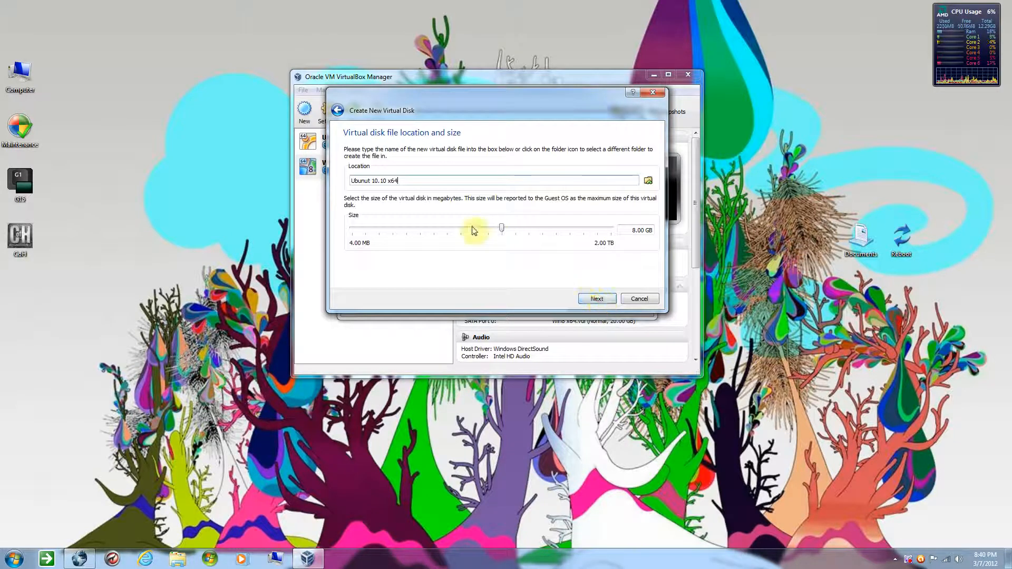
# Set the virtual disk size to 20.00 GB and create both the disk and the virtual machine
pyautogui.click(634, 230)
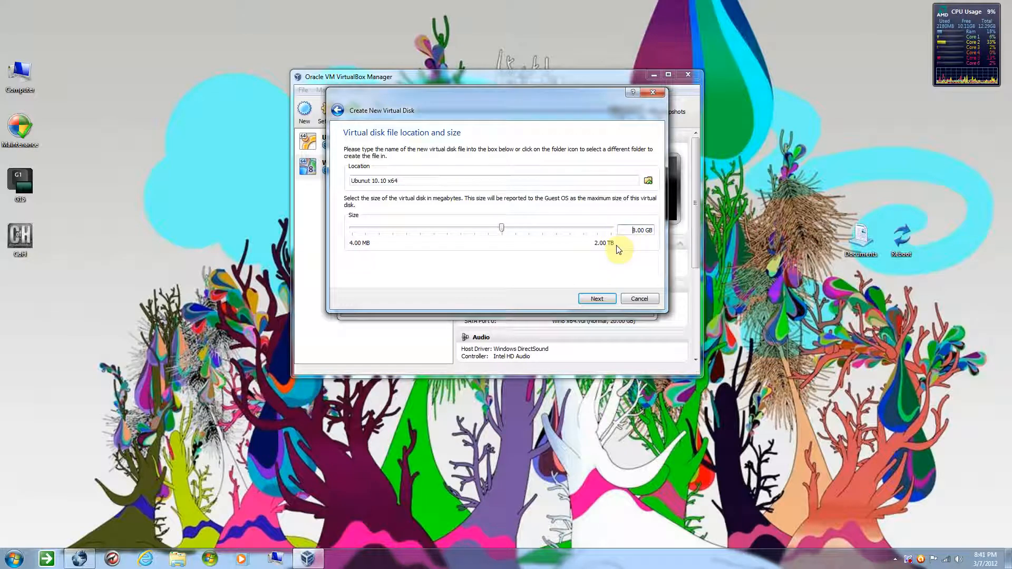
pyautogui.press('Delete')
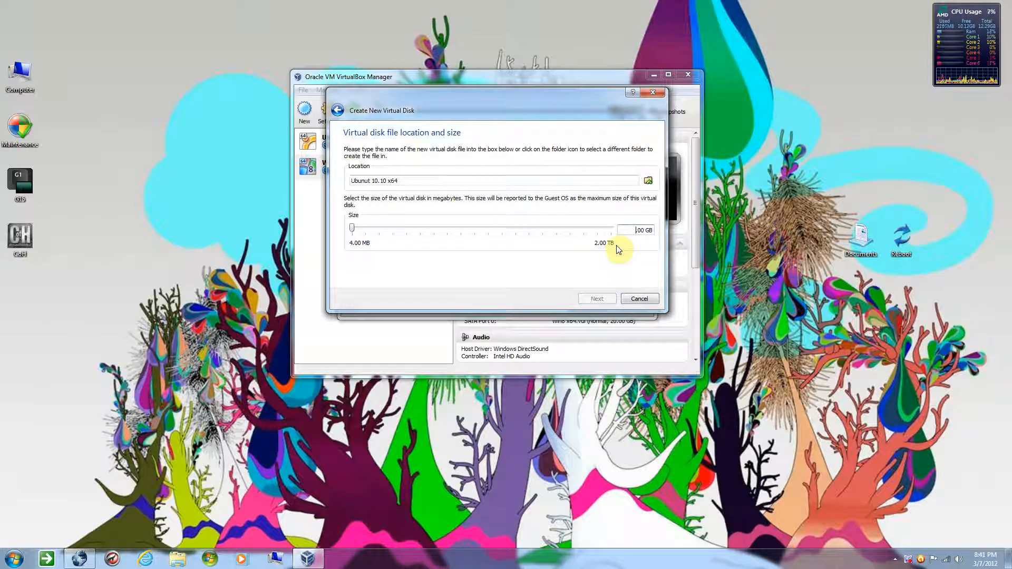
pyautogui.write('20')
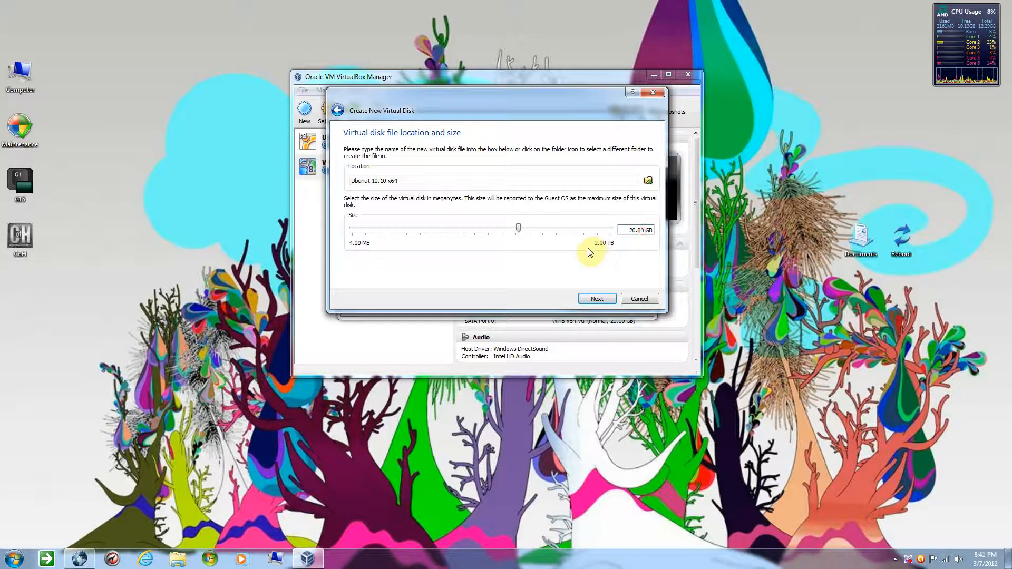
pyautogui.click(597, 299)
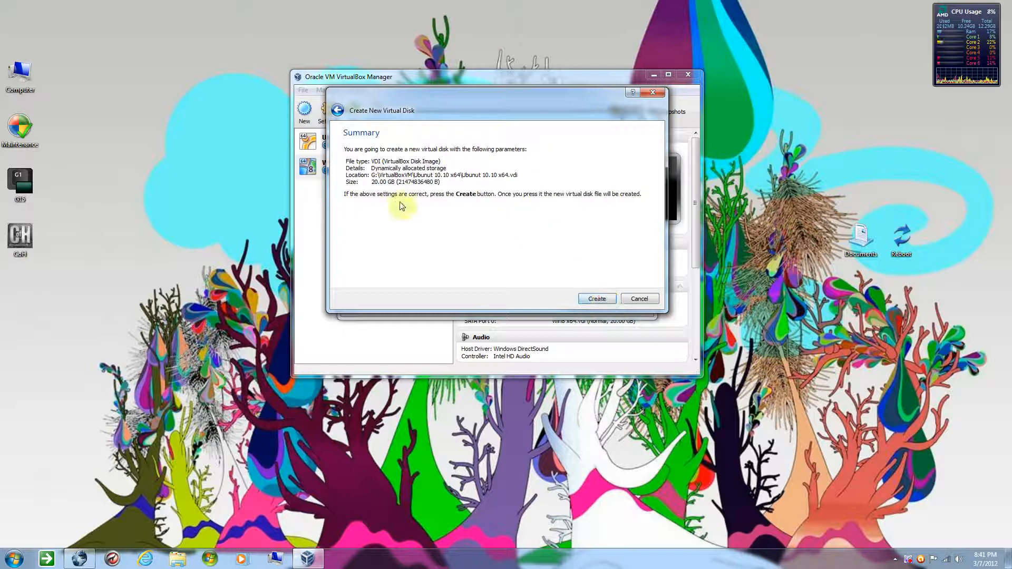
pyautogui.click(589, 300)
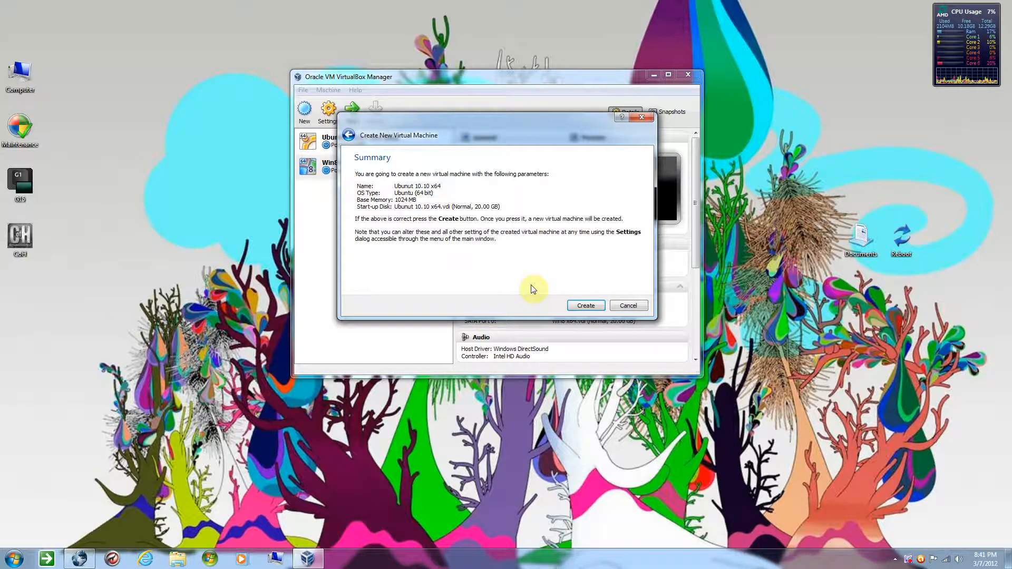
pyautogui.click(586, 305)
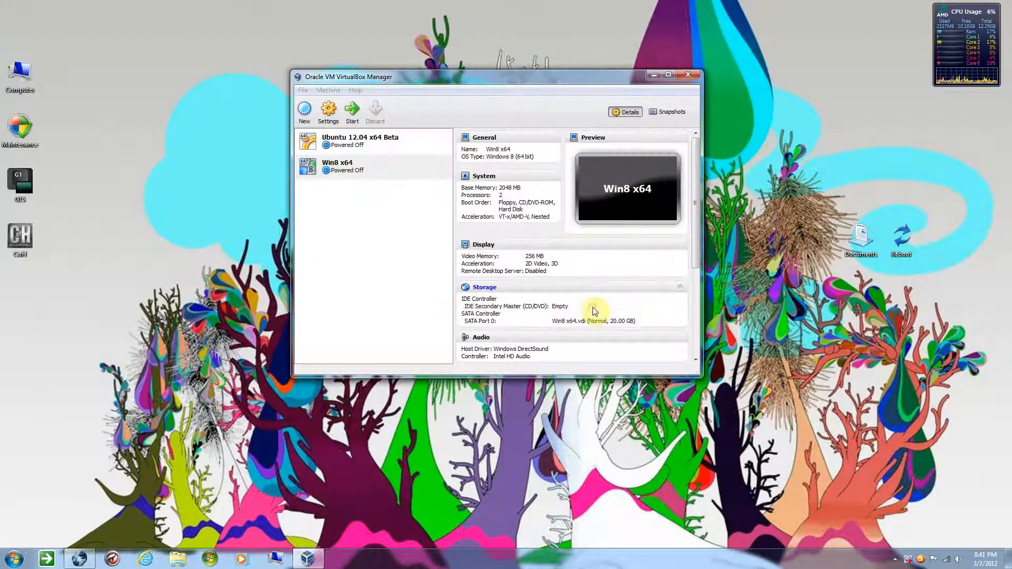
# Open the settings of the Ubunut 10.10 x64 machine and set its number of processors to 2
pyautogui.click(359, 114)
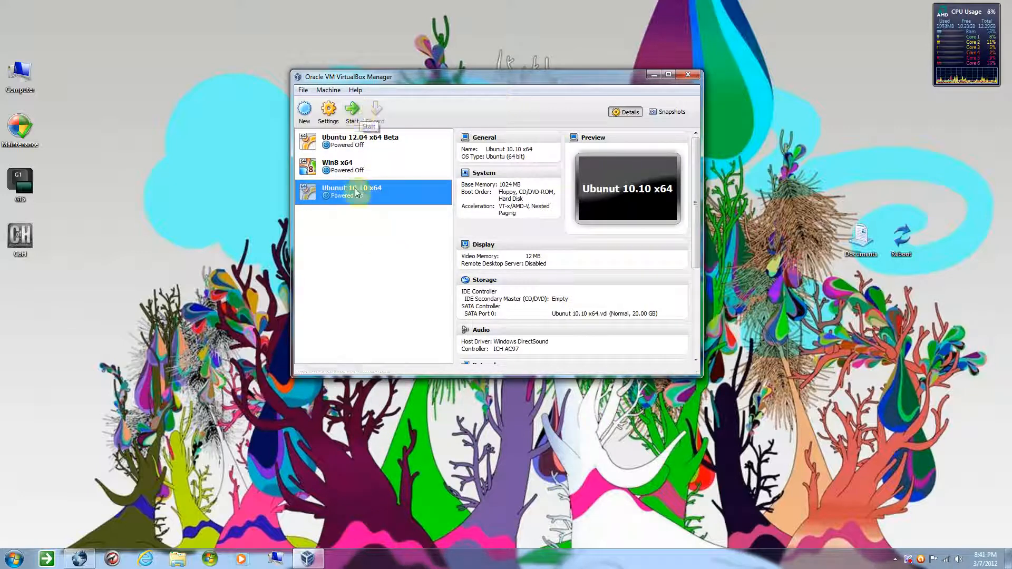
pyautogui.click(329, 112)
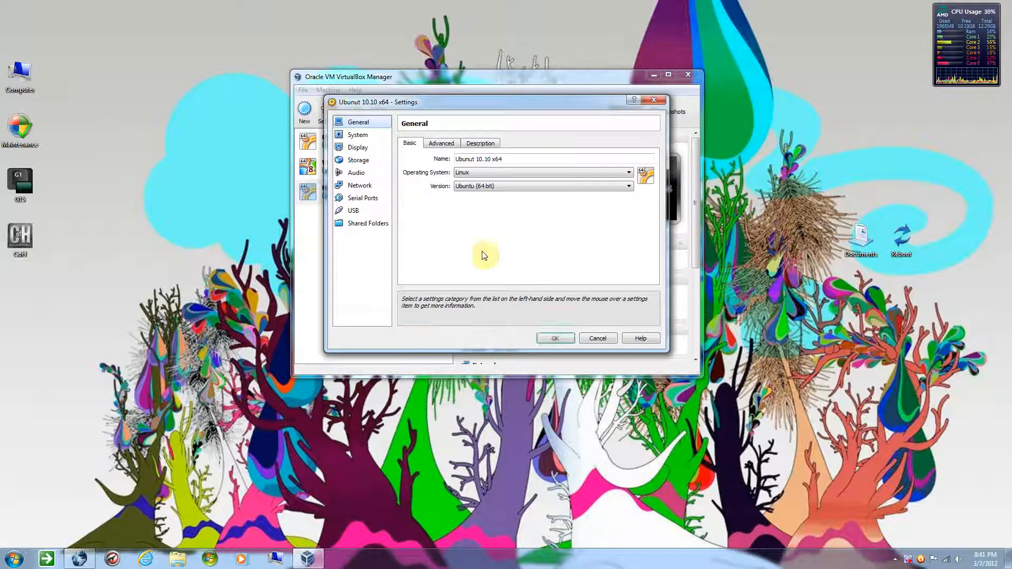
pyautogui.click(360, 138)
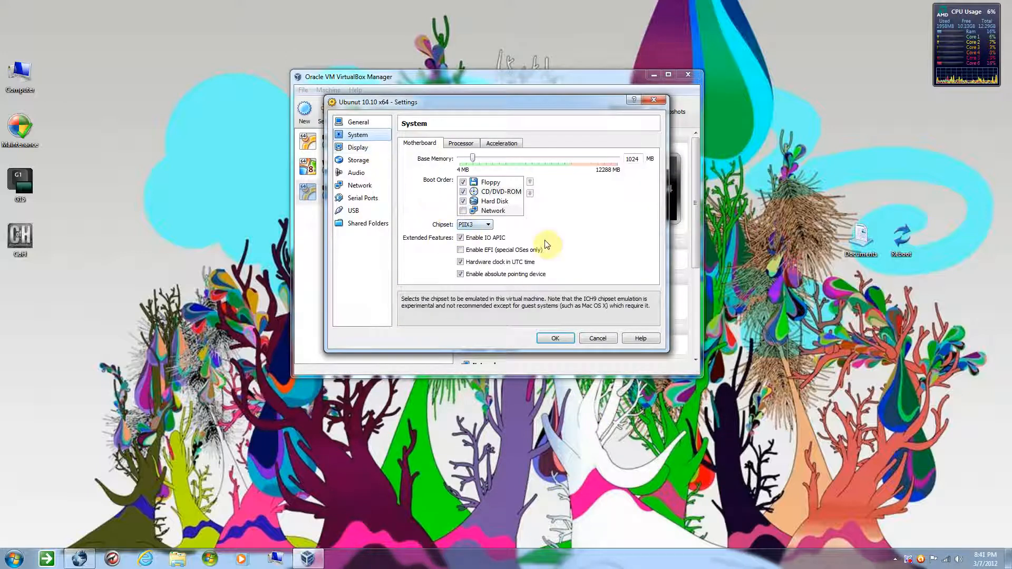
pyautogui.click(462, 148)
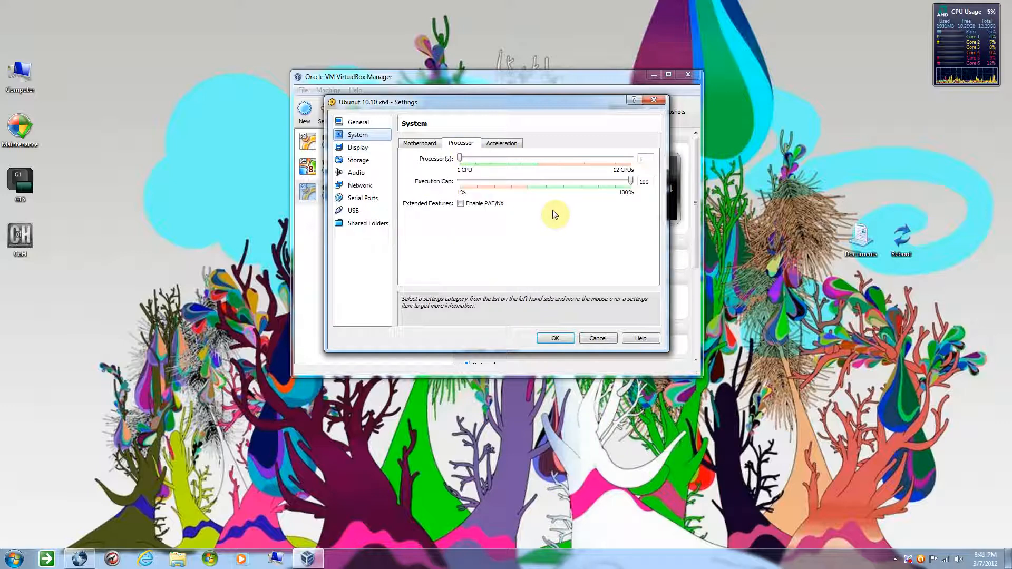
pyautogui.doubleClick(644, 159)
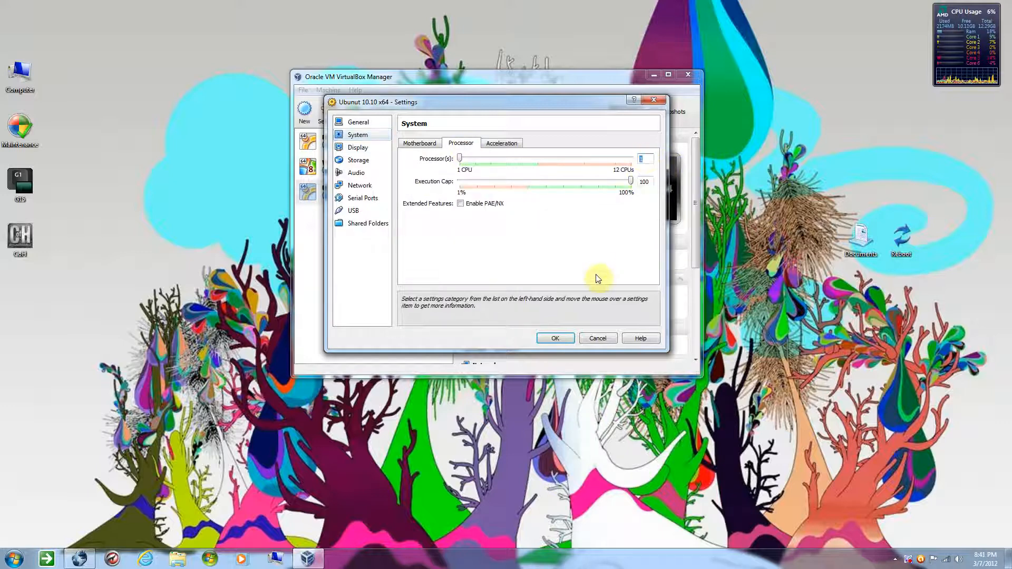
pyautogui.write('2')
# Set the machine's video memory to 128 MB with 3D acceleration, briefly trying 2D video acceleration before disabling it, and save the settings
pyautogui.click(358, 148)
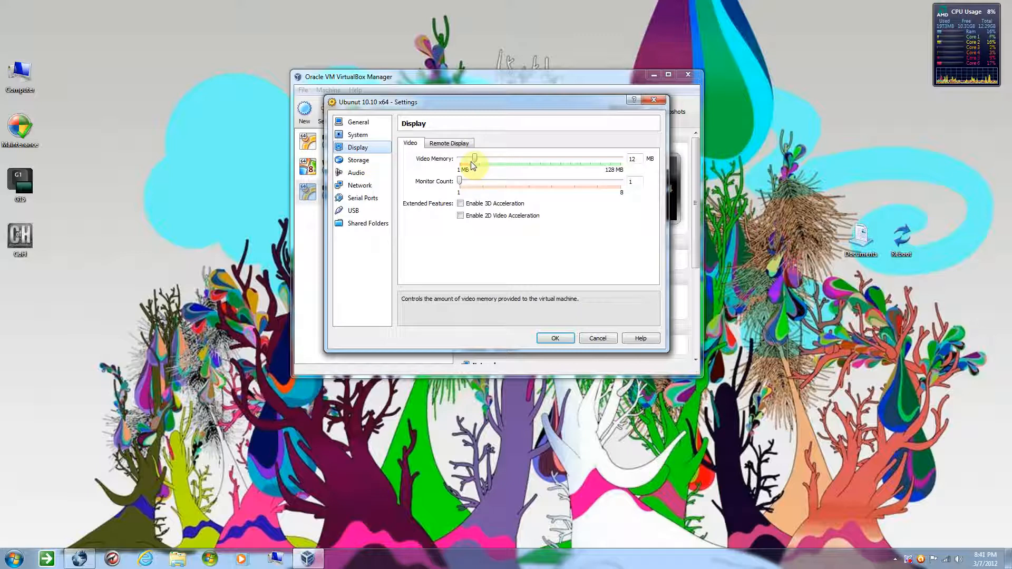
pyautogui.moveTo(475, 165); pyautogui.dragTo(644, 162)
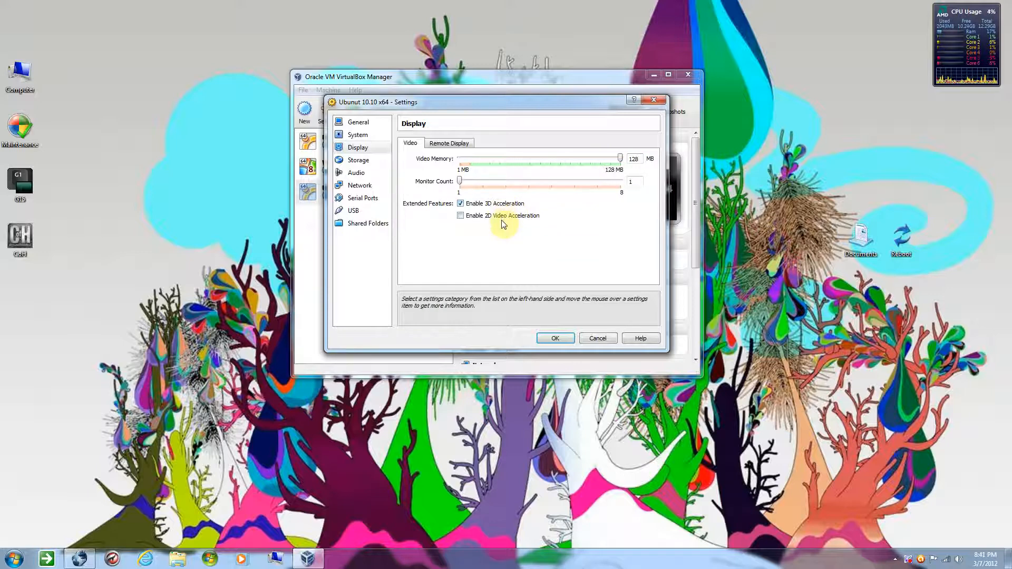
pyautogui.click(460, 216)
pyautogui.moveTo(422, 341)
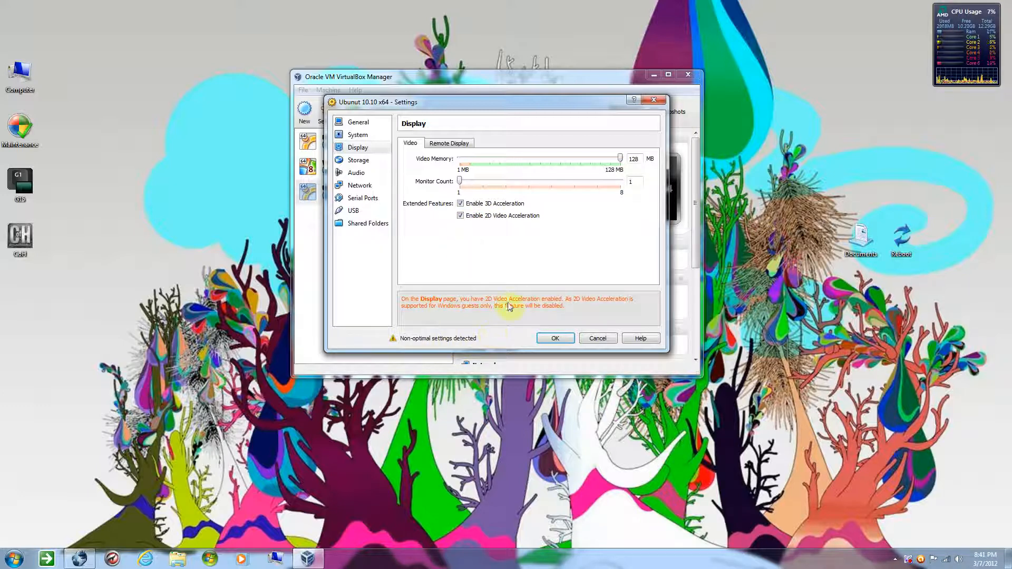
pyautogui.click(464, 216)
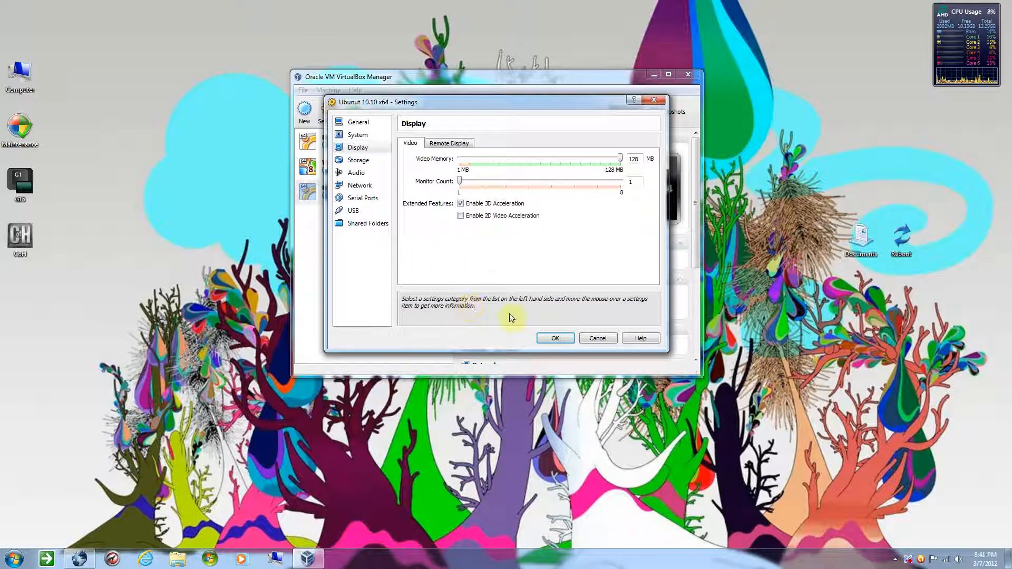
pyautogui.click(555, 339)
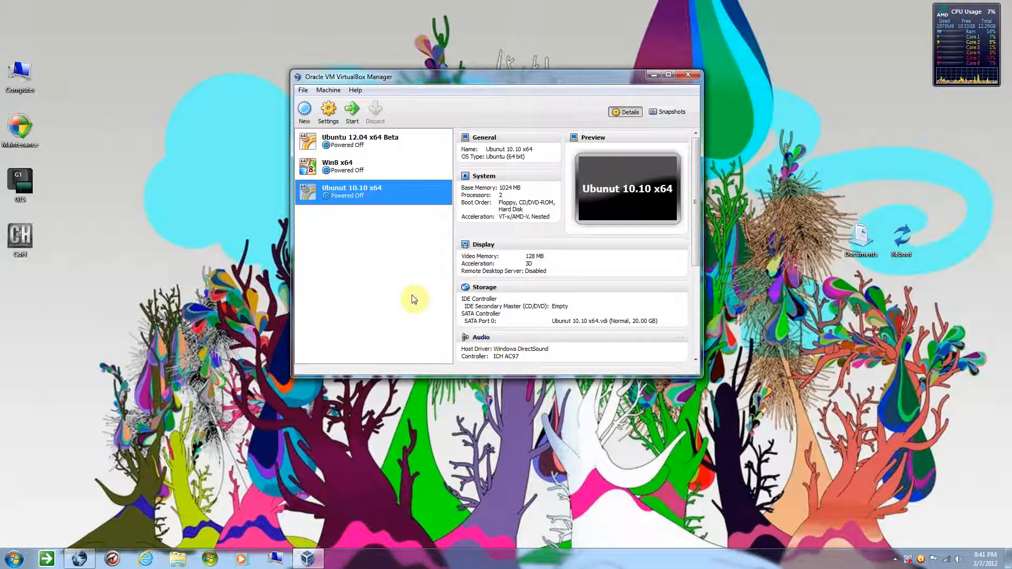
# Start the Ubunut 10.10 x64 machine and boot it from the ubuntu-10.10-desktop-amd64.iso image as its installation media
pyautogui.click(348, 115)
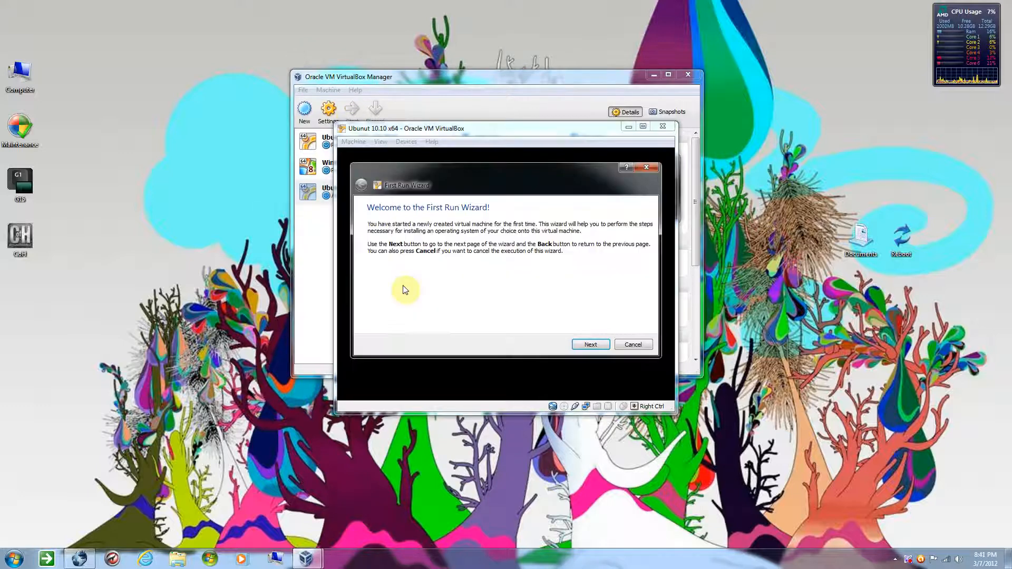
pyautogui.click(590, 344)
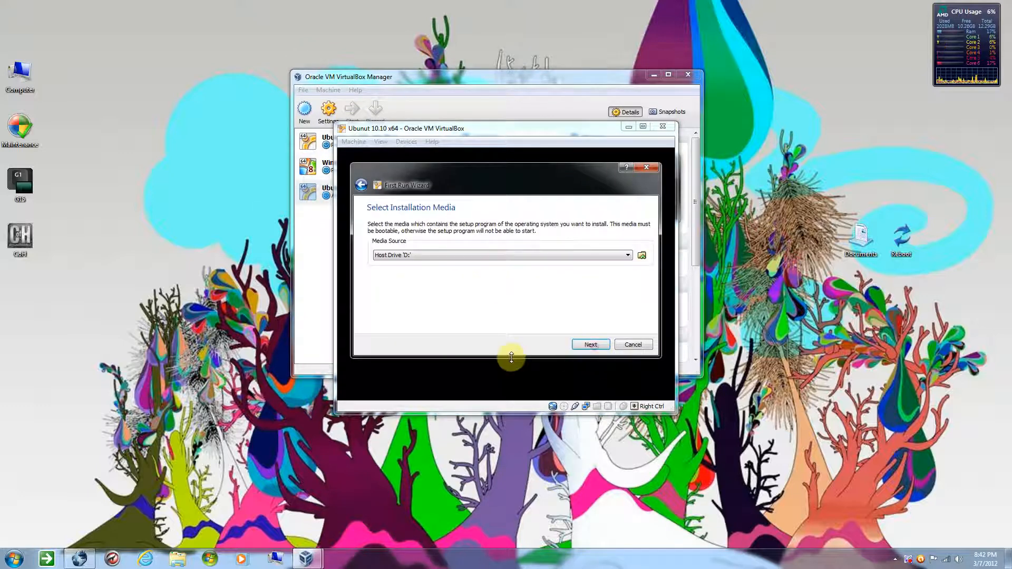
pyautogui.click(447, 256)
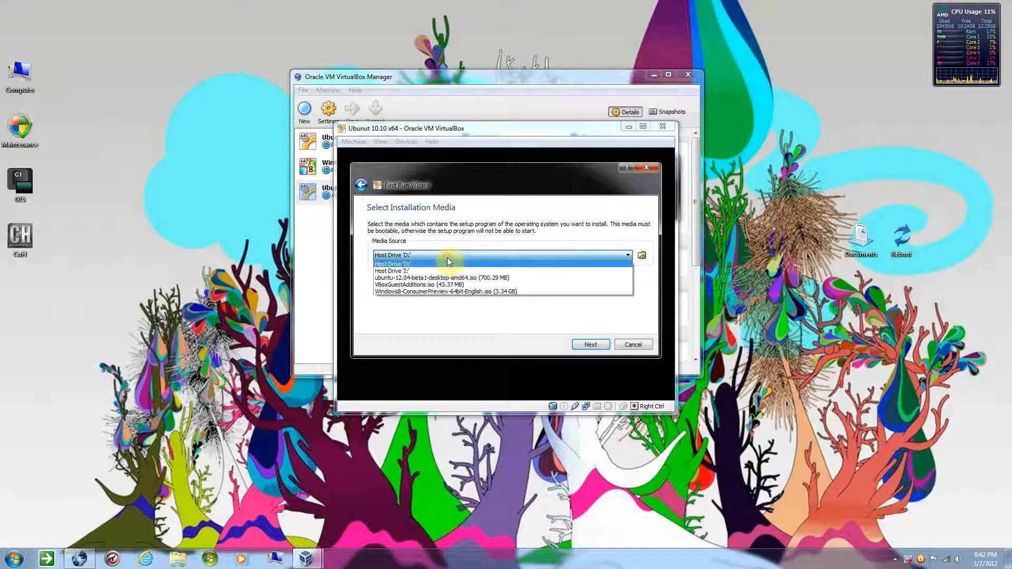
pyautogui.click(641, 255)
pyautogui.click(642, 255)
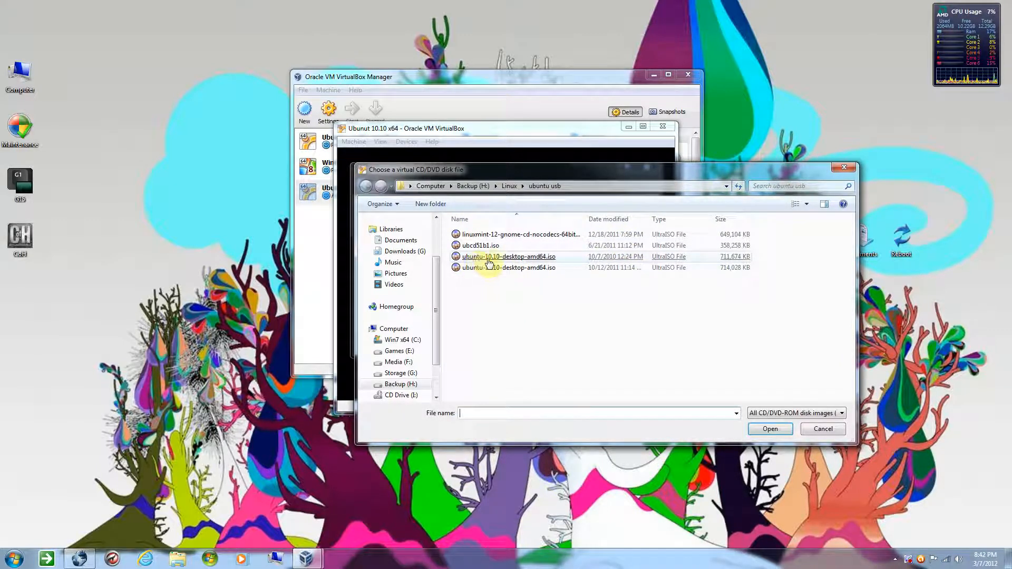
pyautogui.doubleClick(544, 262)
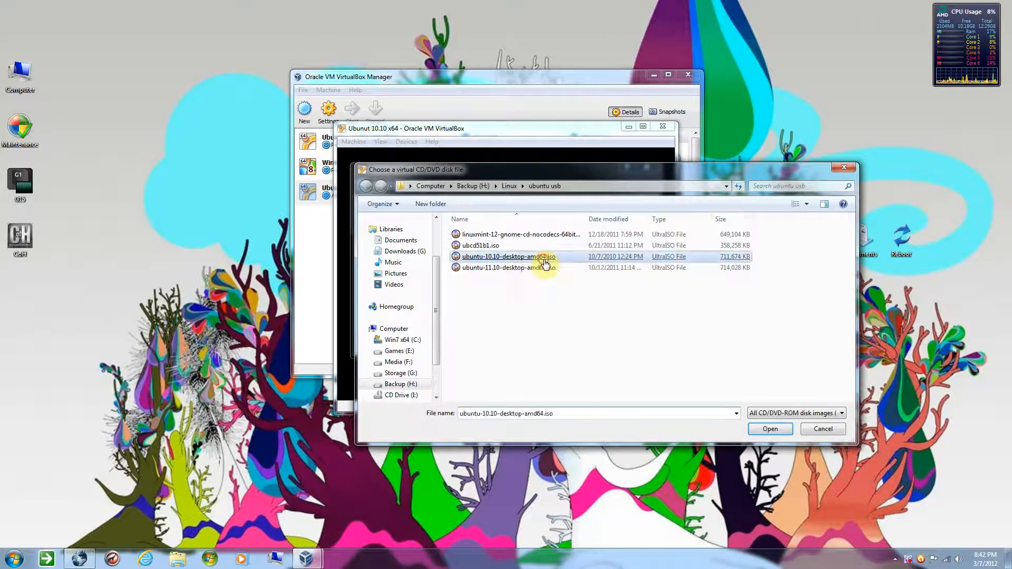
pyautogui.click(586, 345)
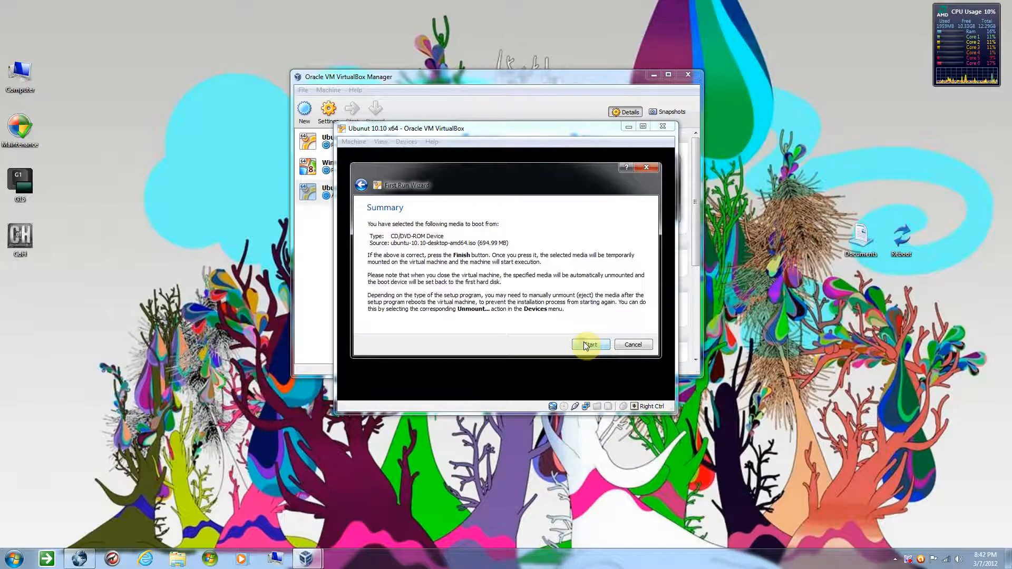
pyautogui.click(590, 345)
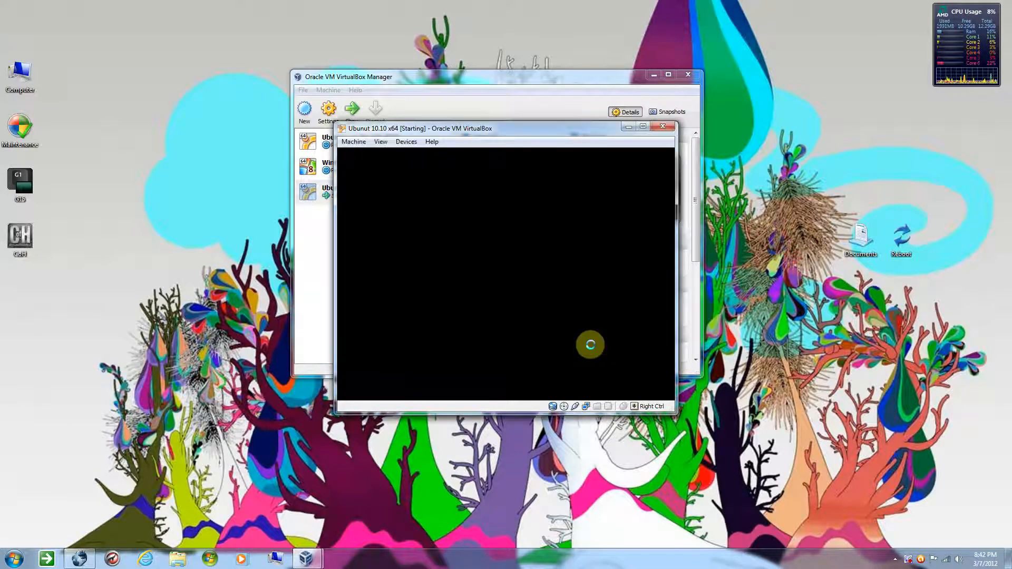
# Minimize the VirtualBox Manager window and move the running virtual machine's window toward the upper left of the desktop
pyautogui.click(631, 82)
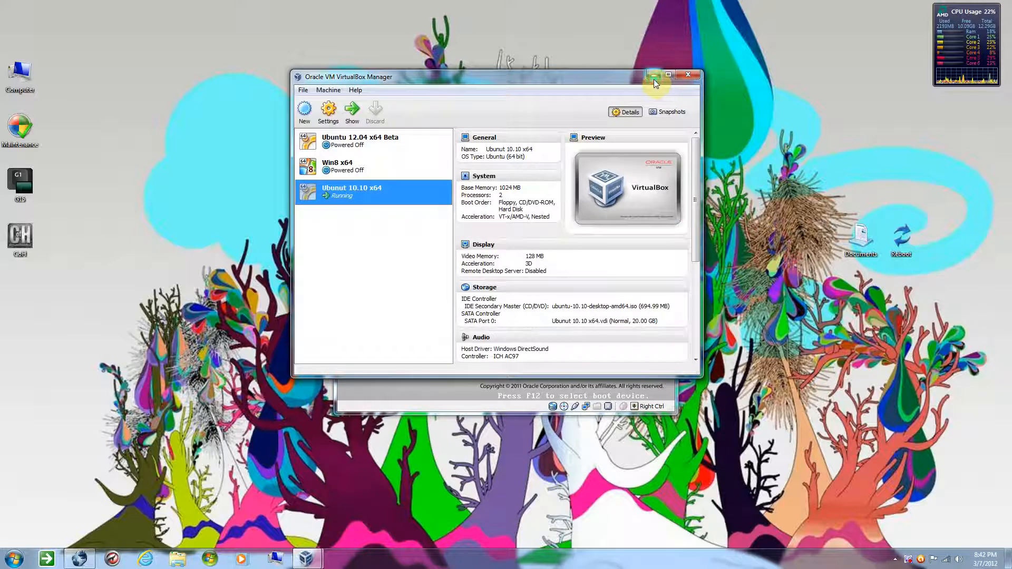
pyautogui.click(654, 75)
pyautogui.moveTo(576, 131); pyautogui.dragTo(504, 97)
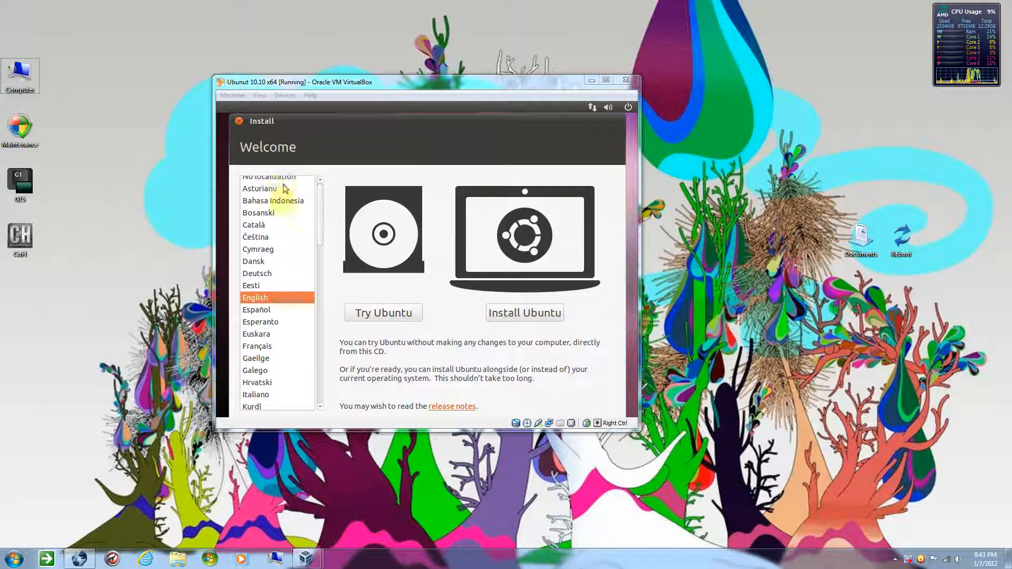
# Try Ubuntu from the CD in English, then launch the Ubuntu 10.10 installer from its desktop and accept English
pyautogui.moveTo(318, 228)
pyautogui.mouseDown()
pyautogui.moveTo(322, 396)
pyautogui.moveTo(316, 215)
pyautogui.mouseUp()
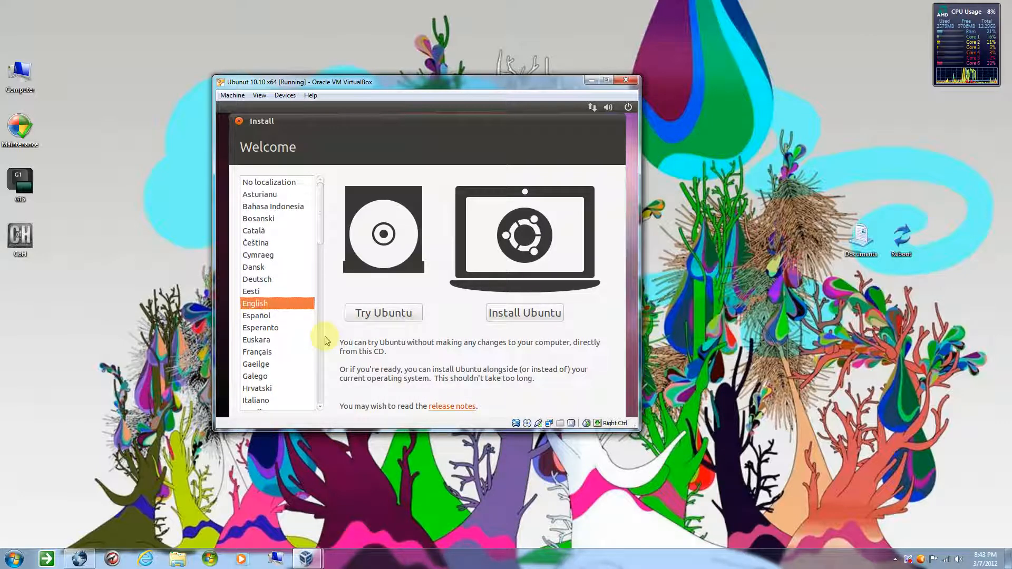
pyautogui.click(392, 316)
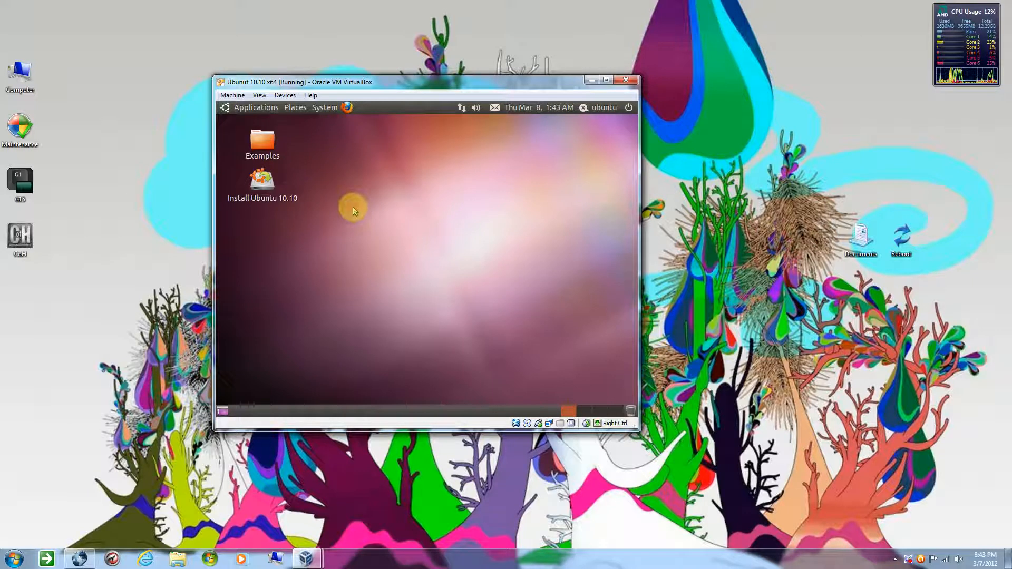
pyautogui.doubleClick(267, 203)
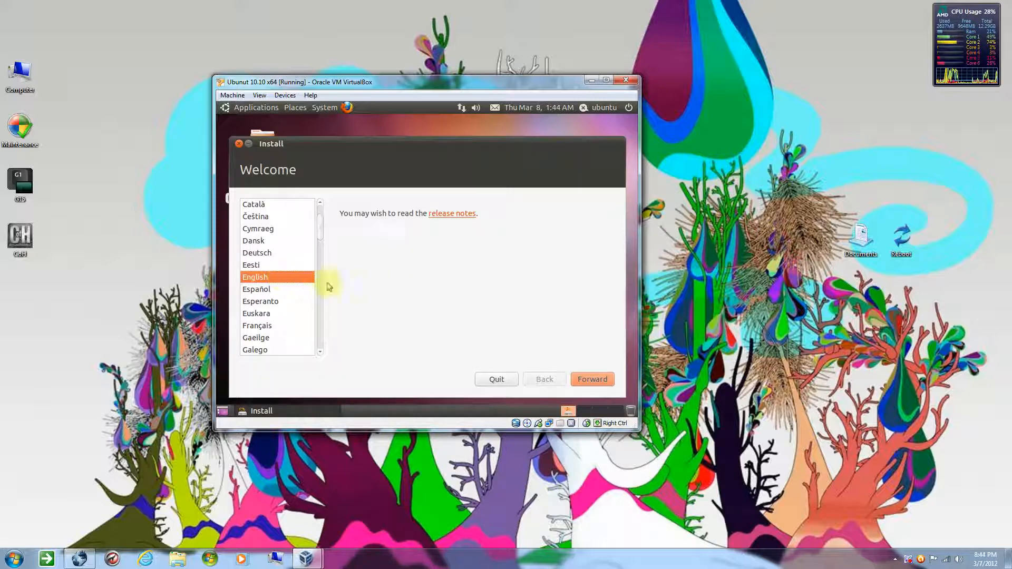
pyautogui.click(589, 379)
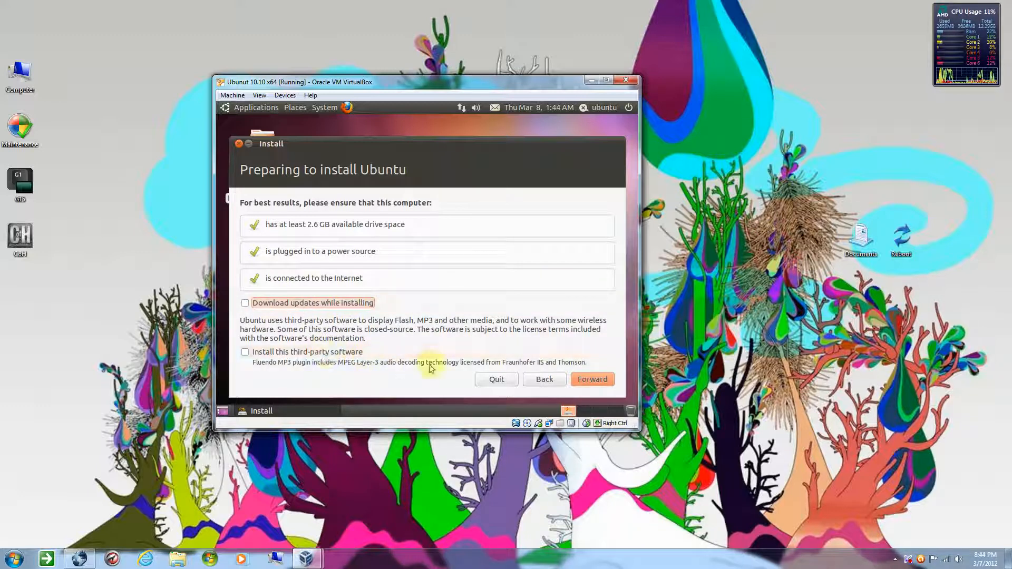
# Leave update downloads and third-party software off and start installing Ubuntu, erasing and using the entire disk
pyautogui.click(592, 380)
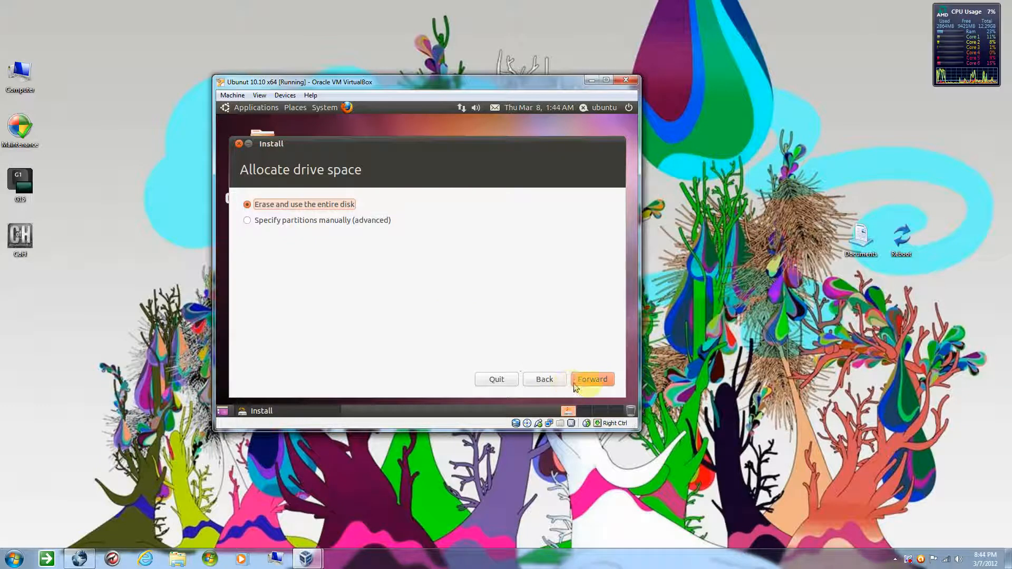
pyautogui.click(595, 381)
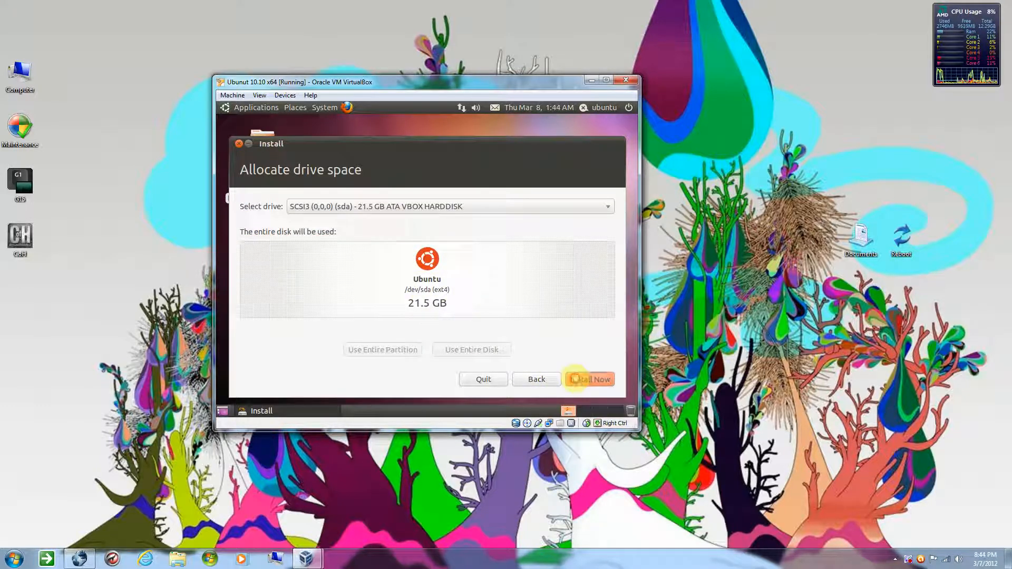
pyautogui.click(588, 379)
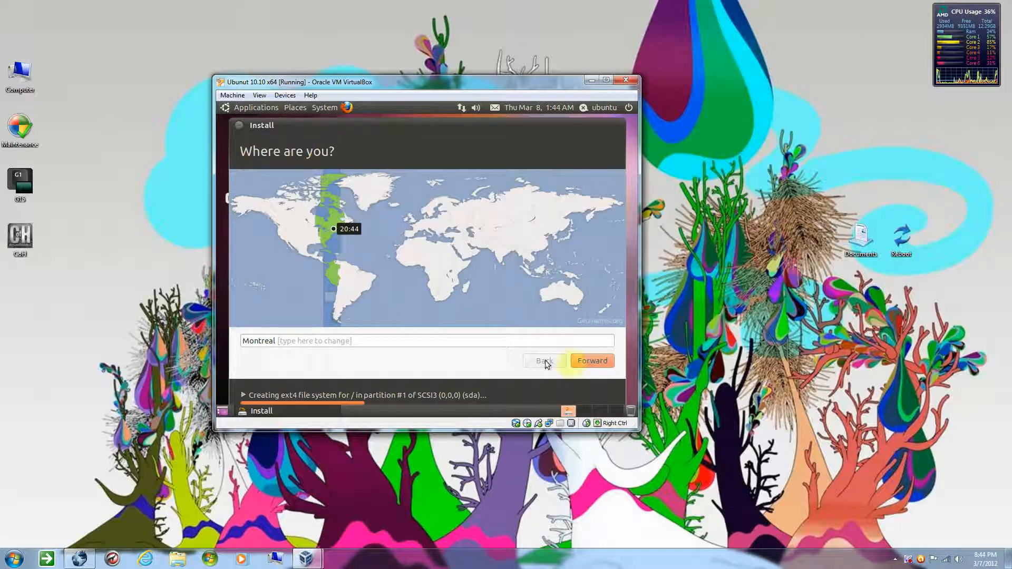
# Accept Montreal as the location and test the USA keyboard layout by entering some random letters
pyautogui.click(590, 362)
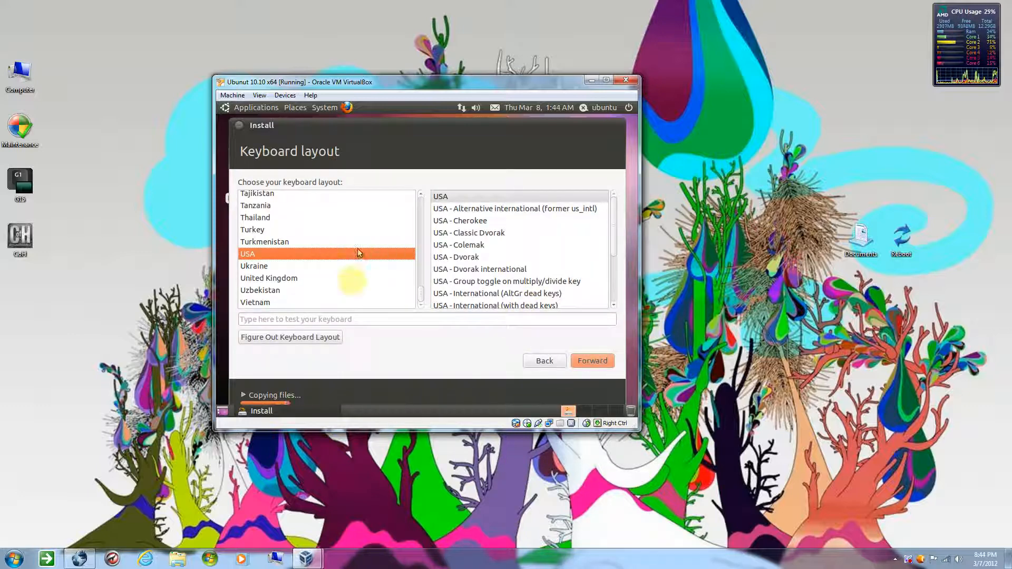
pyautogui.click(356, 318)
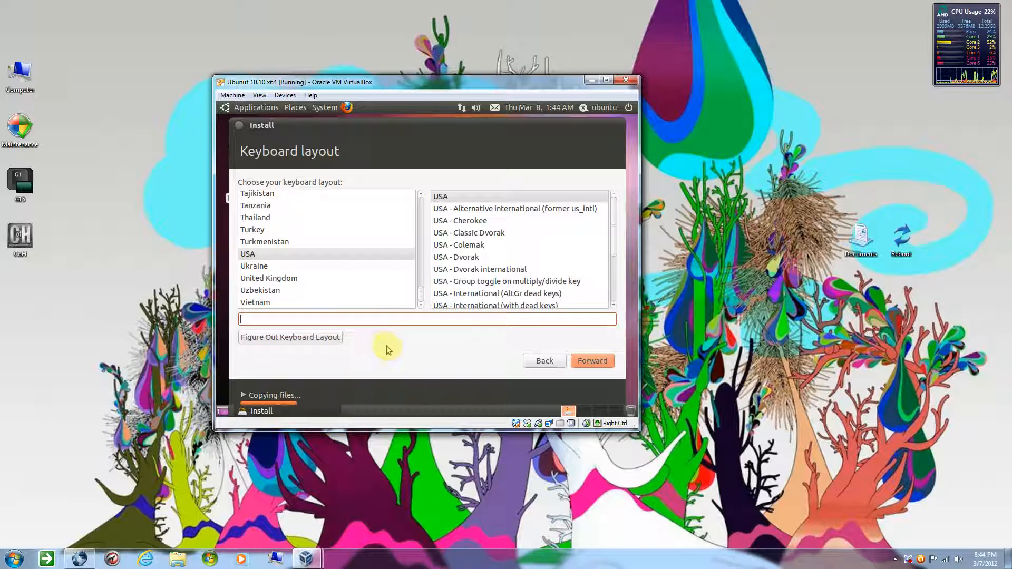
pyautogui.write('de')
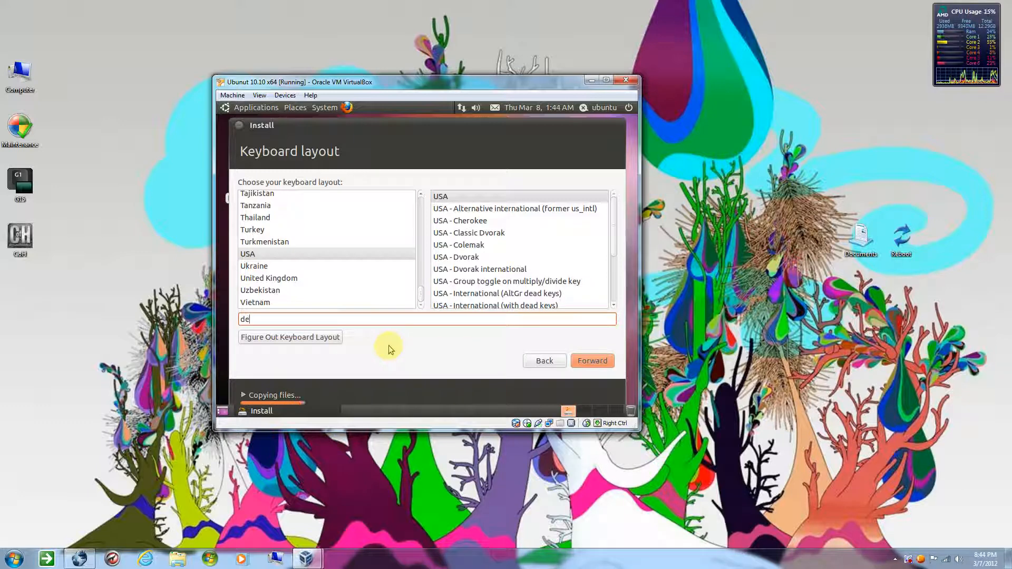
pyautogui.write('feadfedfd')
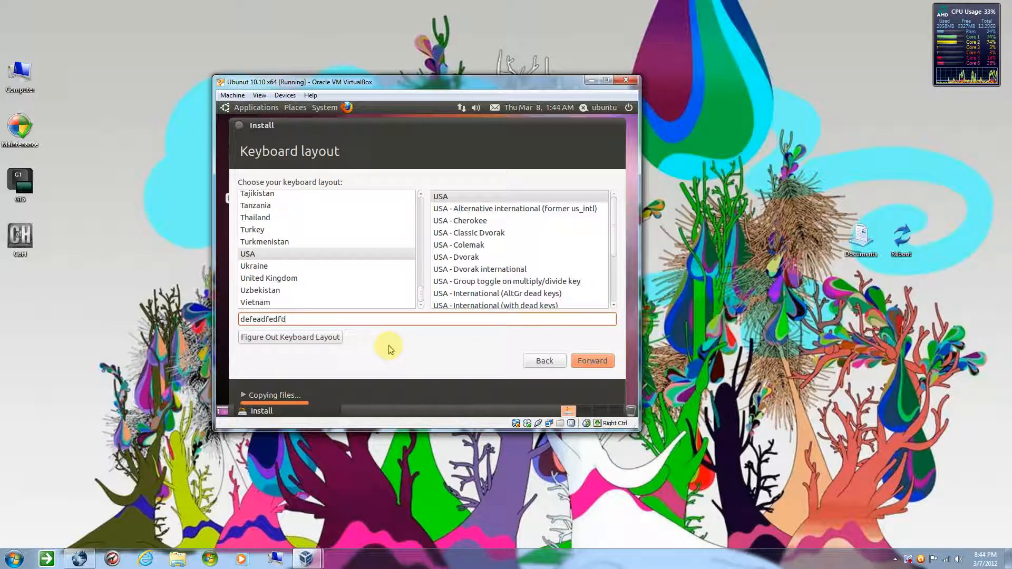
pyautogui.write('ehjrr')
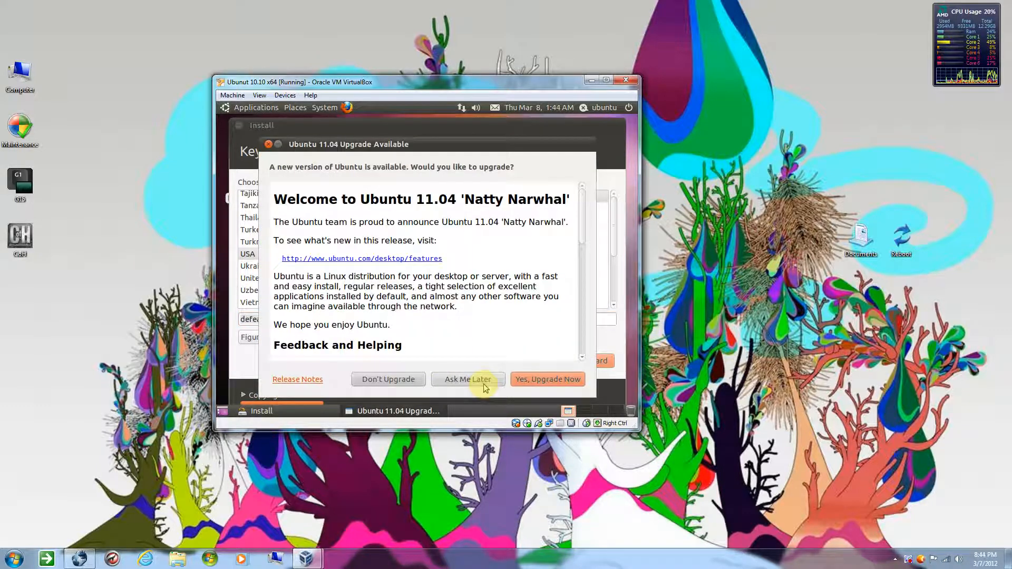
# Decline the offered upgrade to Ubuntu 11.04 and acknowledge the notice
pyautogui.click(406, 380)
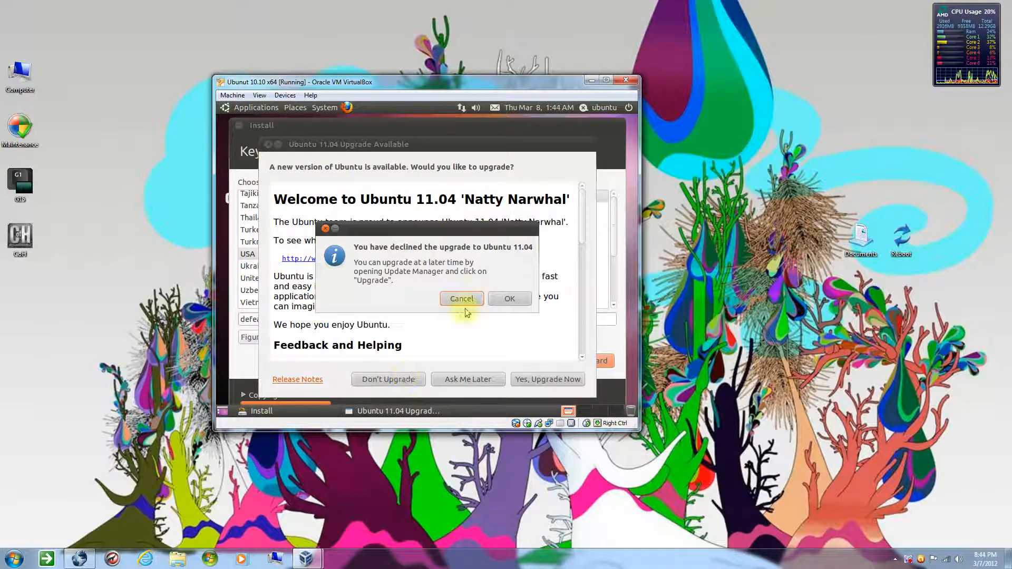
pyautogui.click(509, 299)
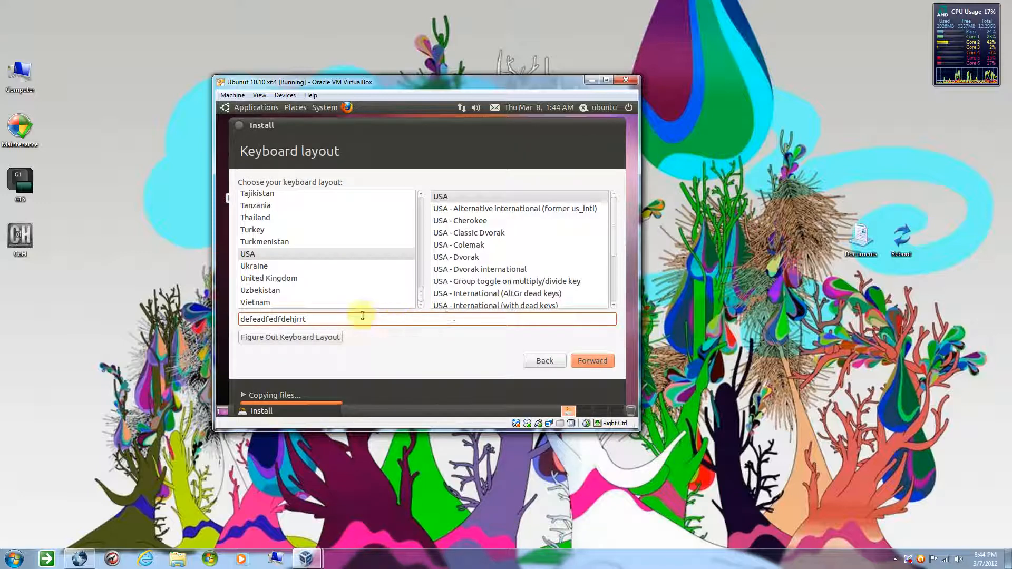
# Clear the keyboard test text and accept the USA keyboard layout
pyautogui.doubleClick(343, 317)
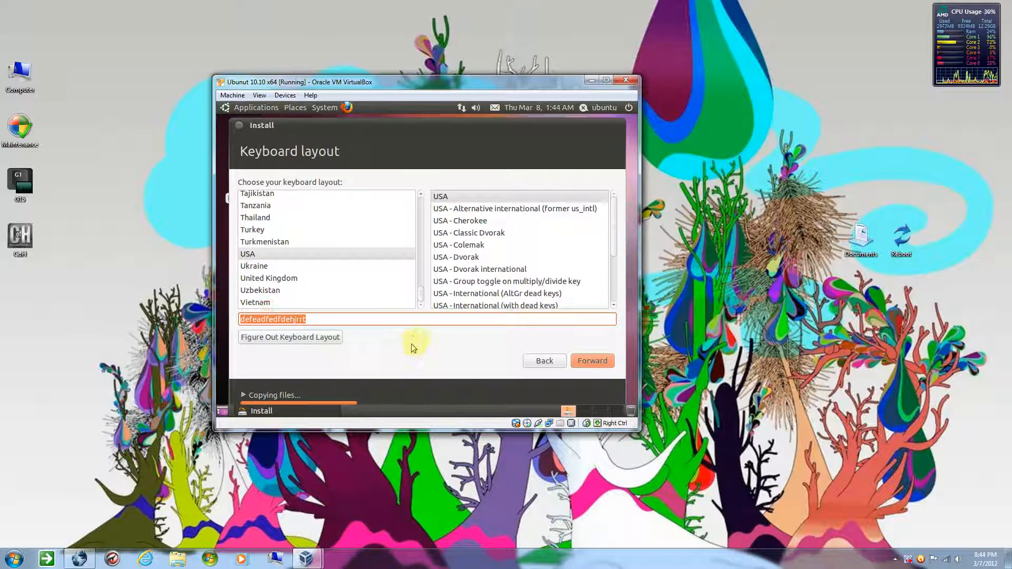
pyautogui.press('BackSpace')
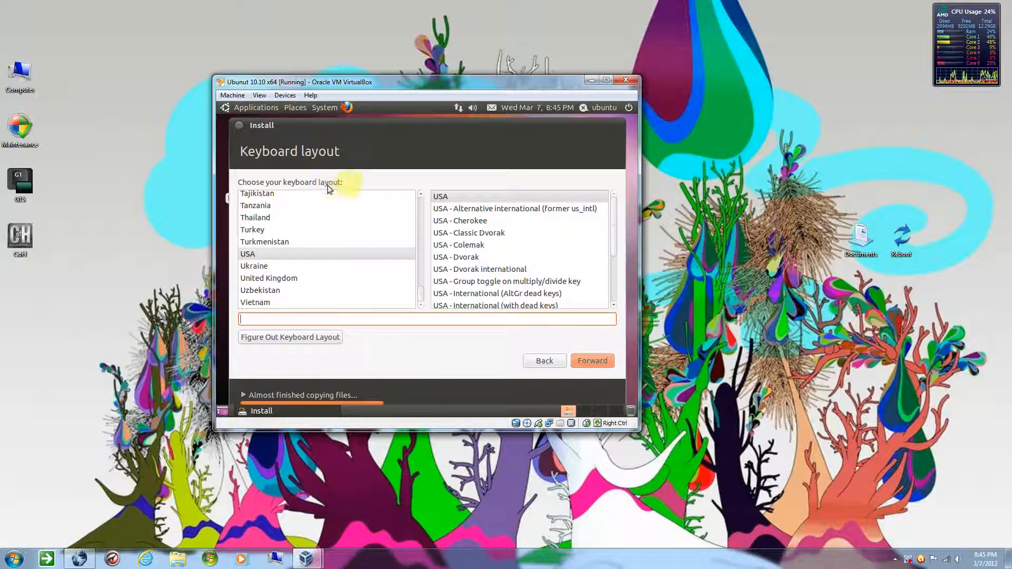
pyautogui.click(592, 362)
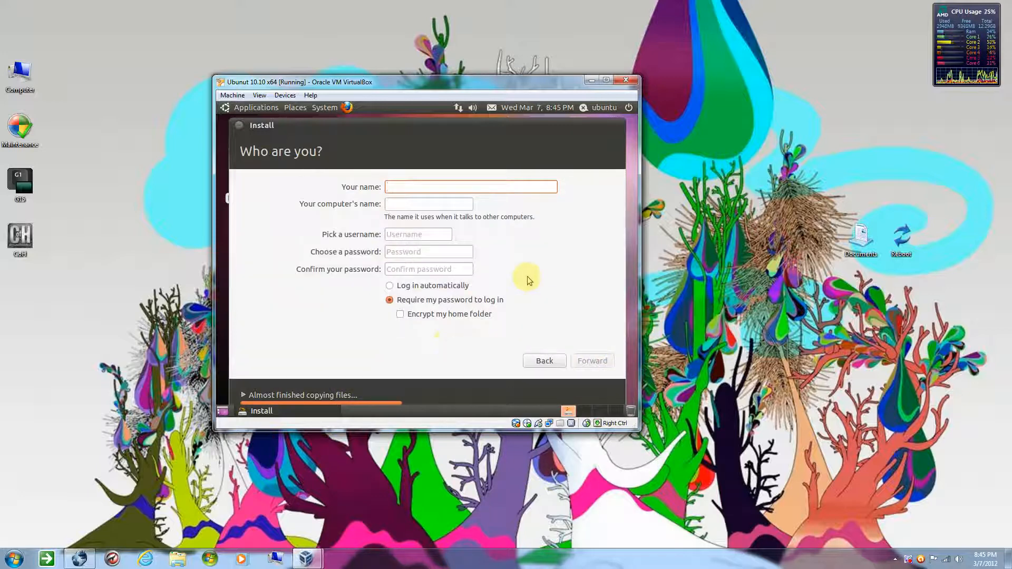
# Enter the account owner's name and set the computer's name to vbox
pyautogui.write('midfingr')
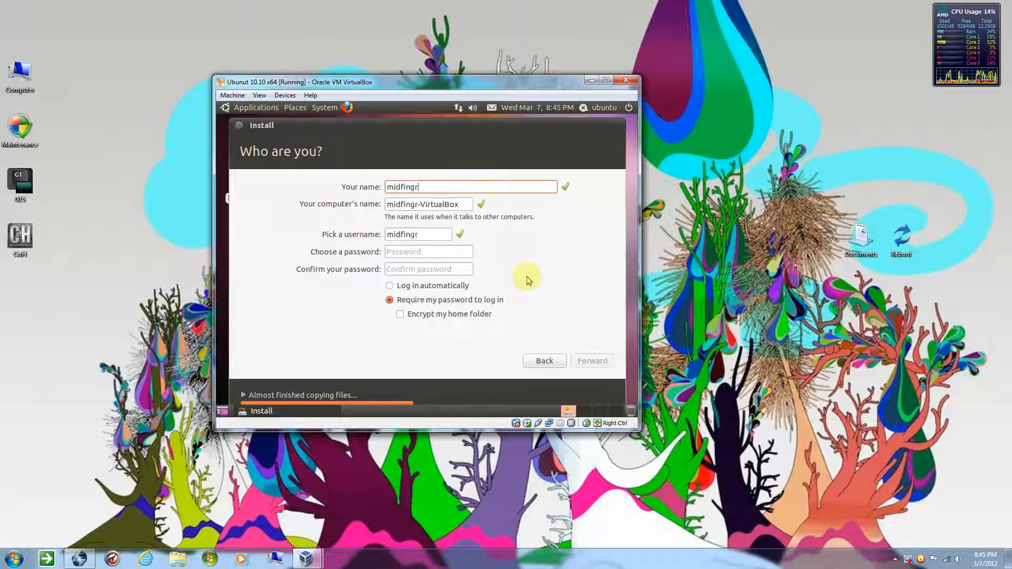
pyautogui.press('Tab')
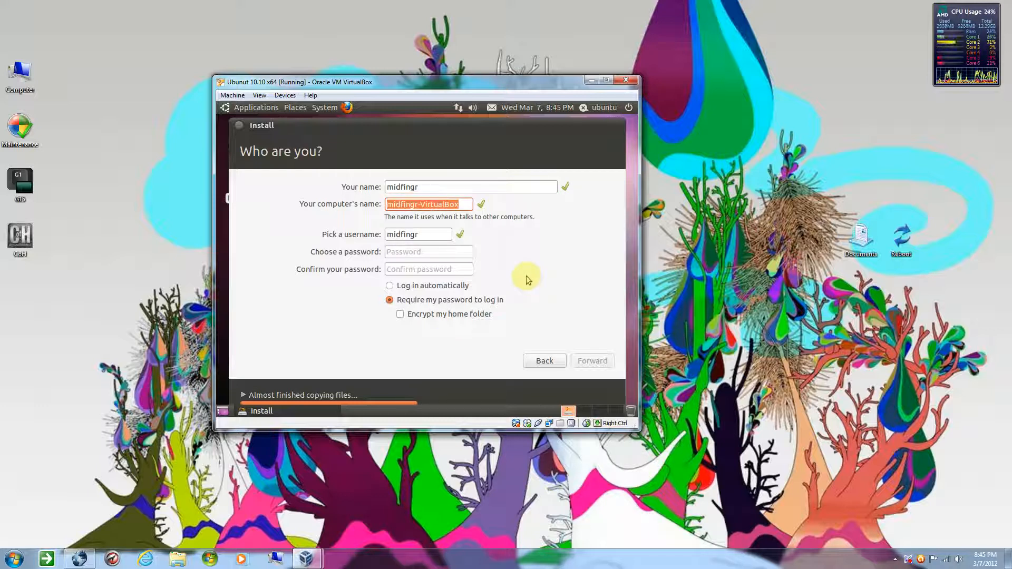
pyautogui.write('m')
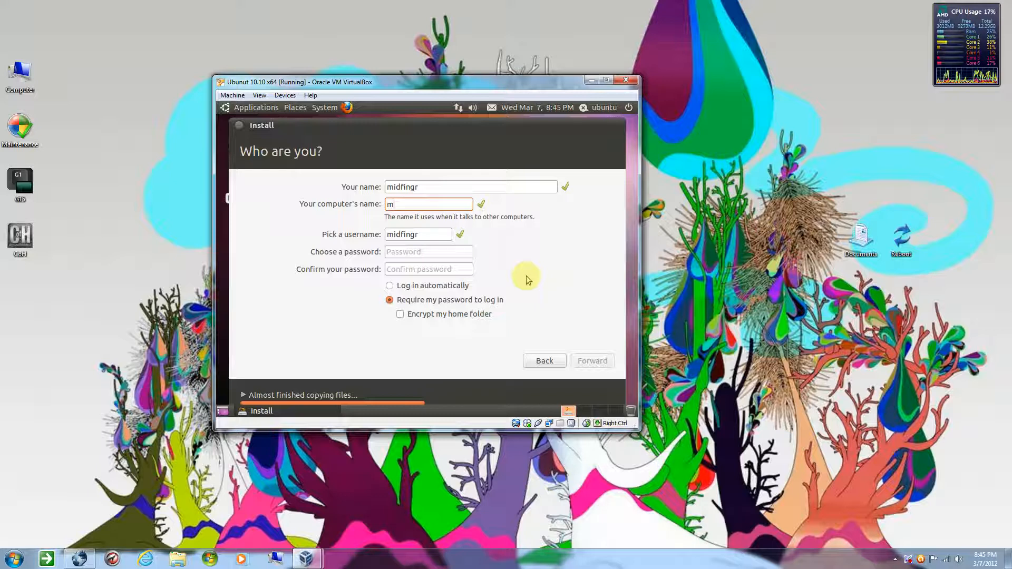
pyautogui.write('vbox')
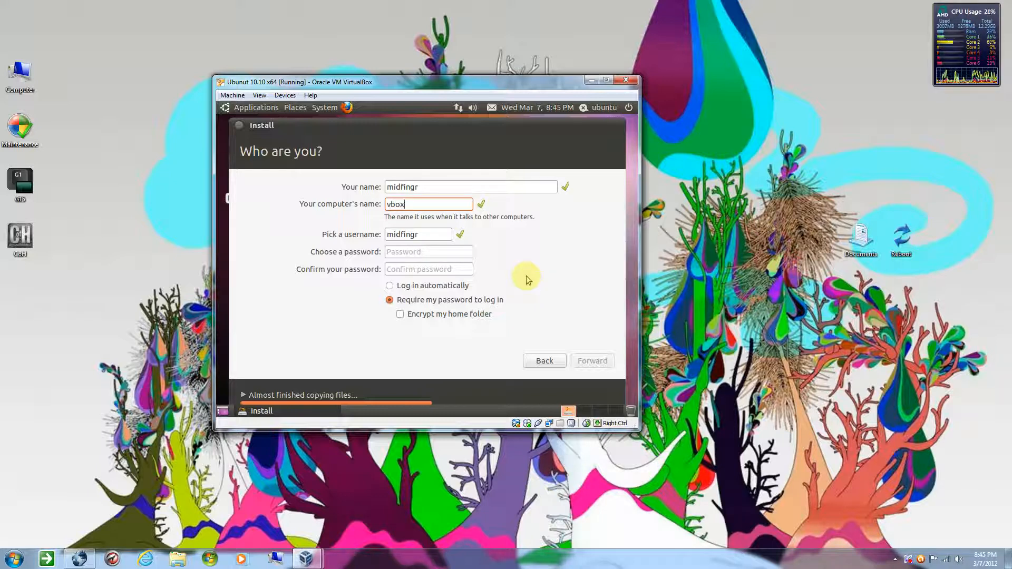
# Enter the account password and repeat it in the confirmation field
pyautogui.click(436, 252)
pyautogui.write('passwor')
pyautogui.press('Tab')
pyautogui.write('p')
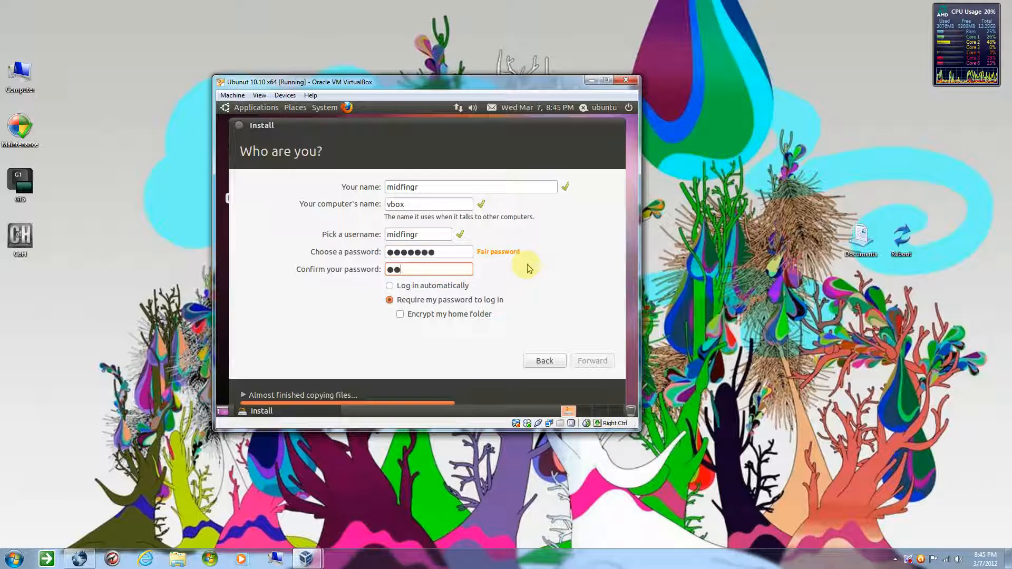
pyautogui.write('asswor')
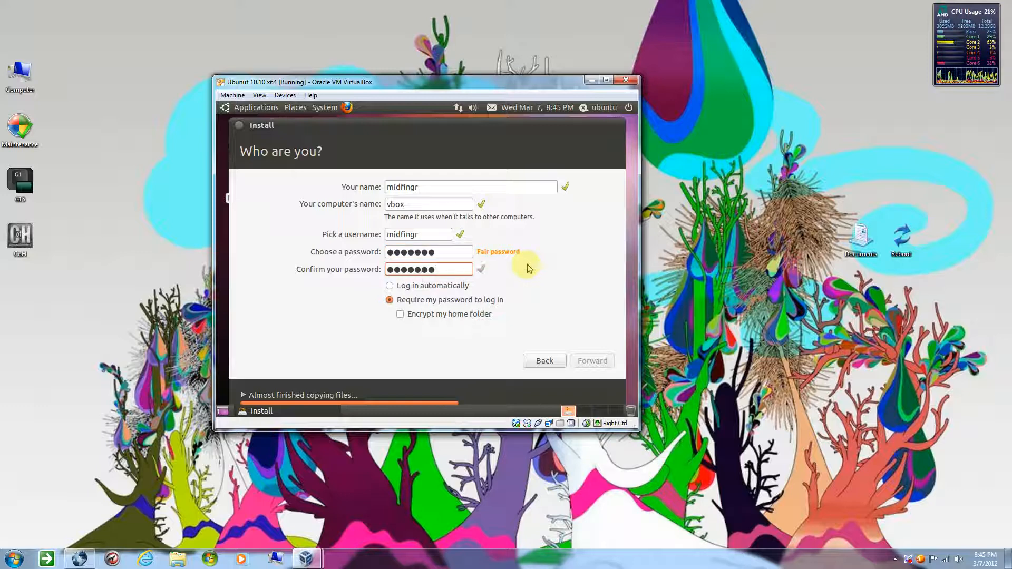
# Choose to log in automatically and submit the account details to continue the installation
pyautogui.click(415, 285)
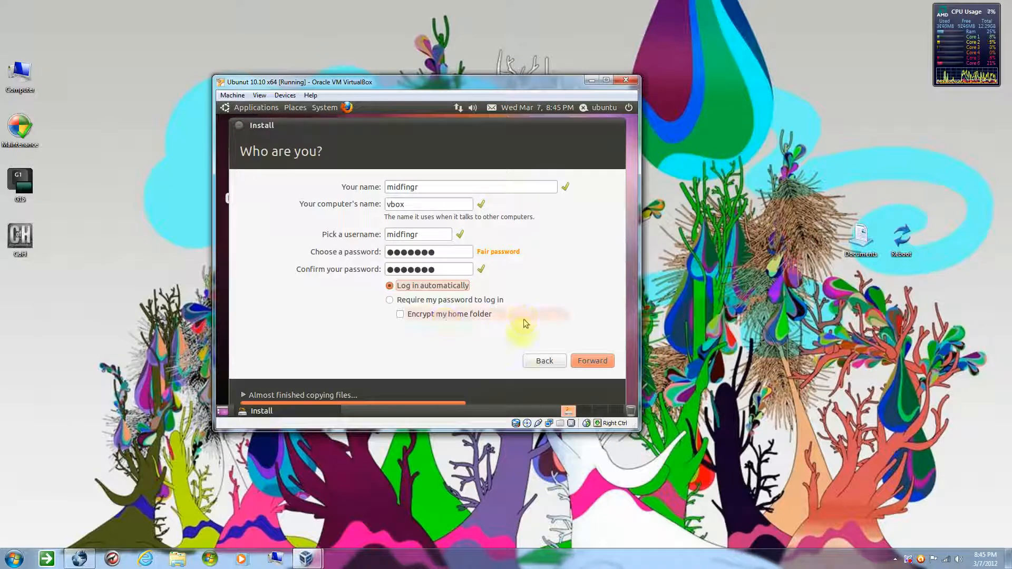
pyautogui.click(591, 360)
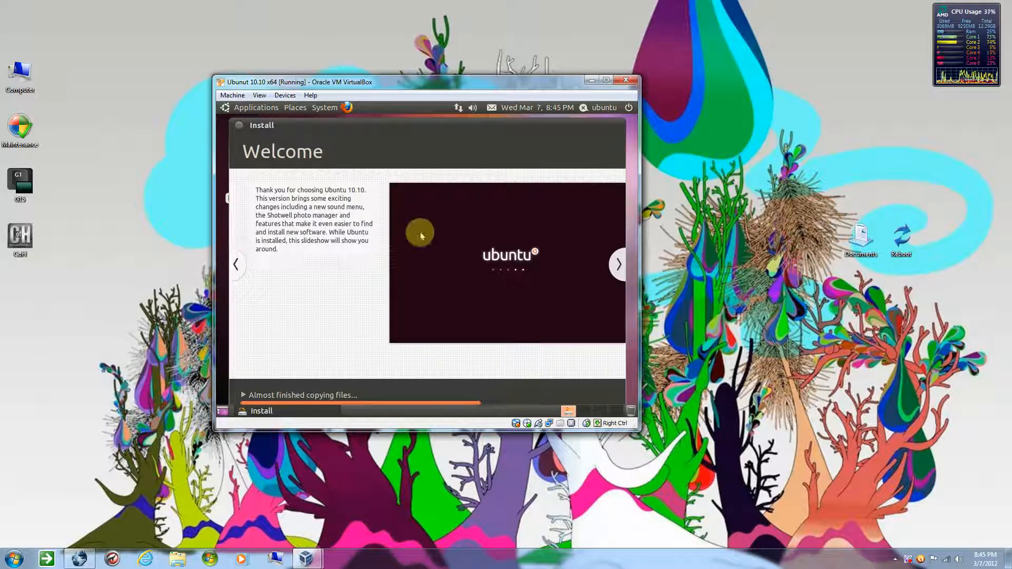
pyautogui.click(430, 285)
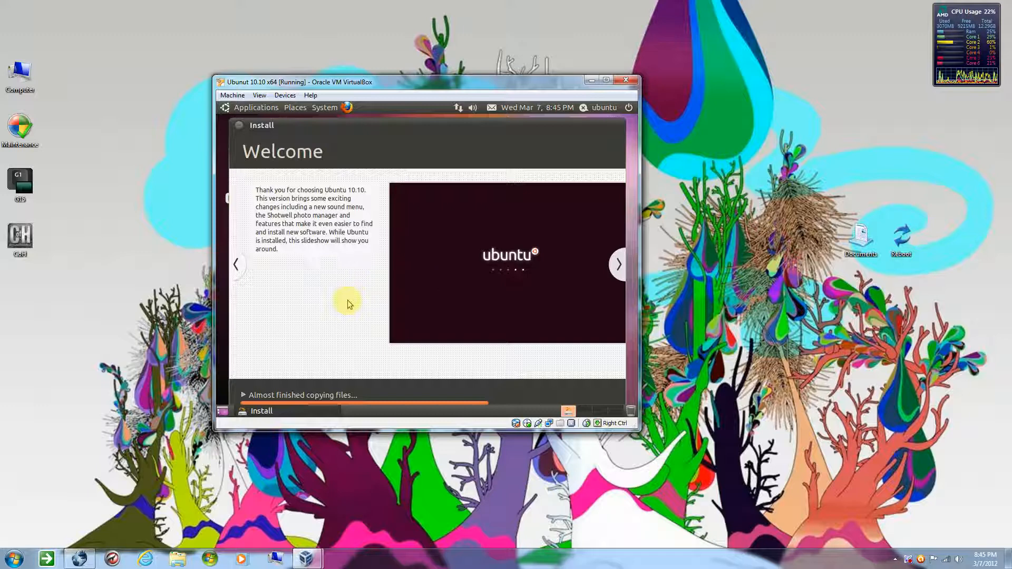
# Expand the installer's progress details to check the language pack download, and collapse them again
pyautogui.click(447, 465)
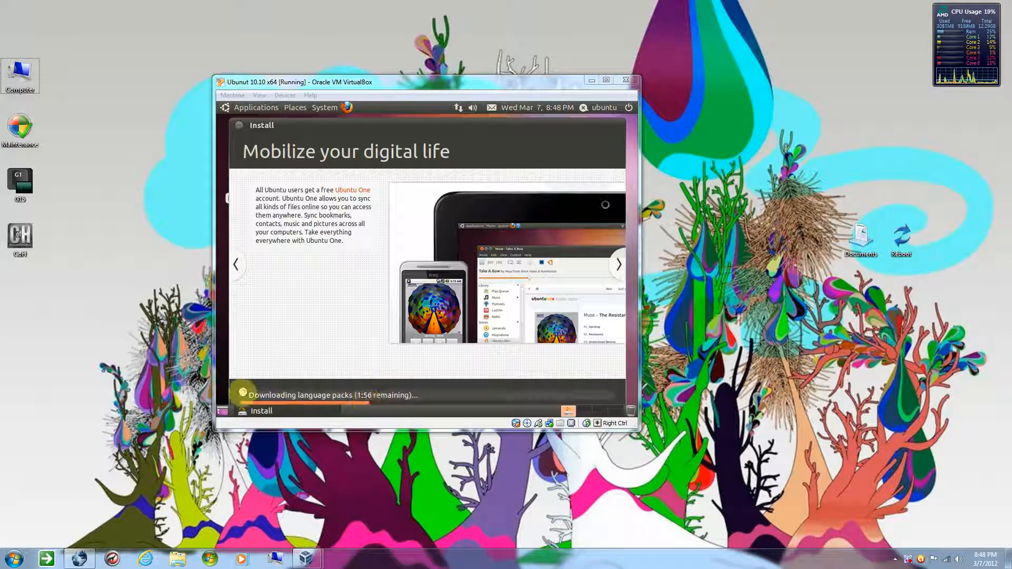
pyautogui.click(243, 394)
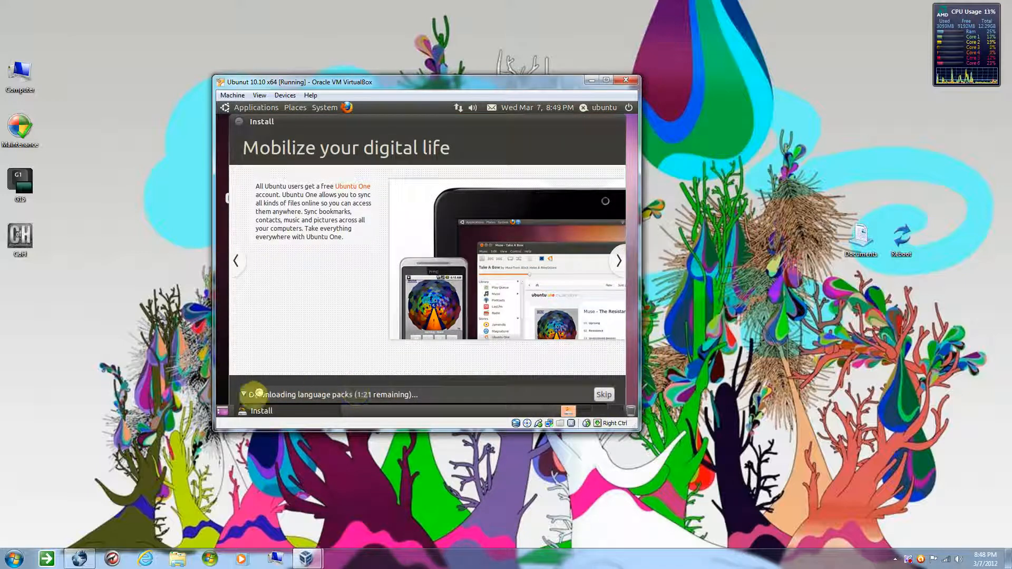
pyautogui.click(242, 394)
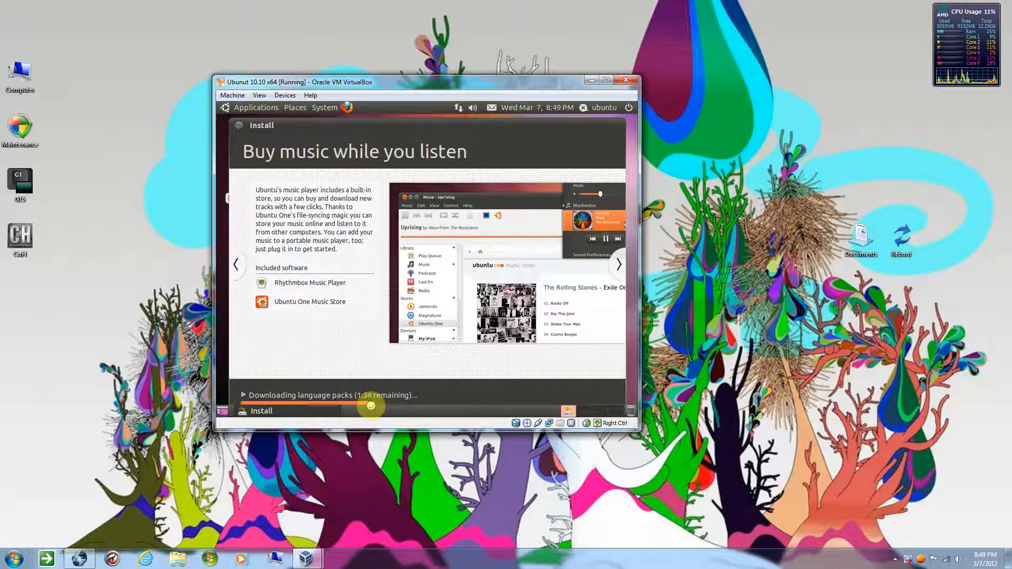
pyautogui.click(390, 443)
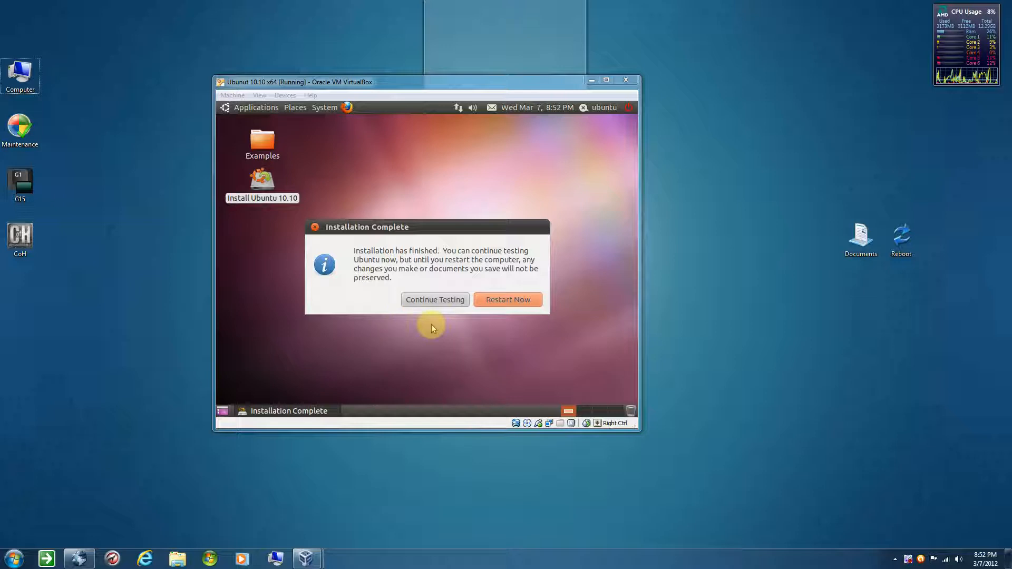
# Restart the virtual machine from the finished installation and unmount ubuntu-10.10-desktop-amd64.iso from its virtual CD/DVD drive
pyautogui.click(501, 301)
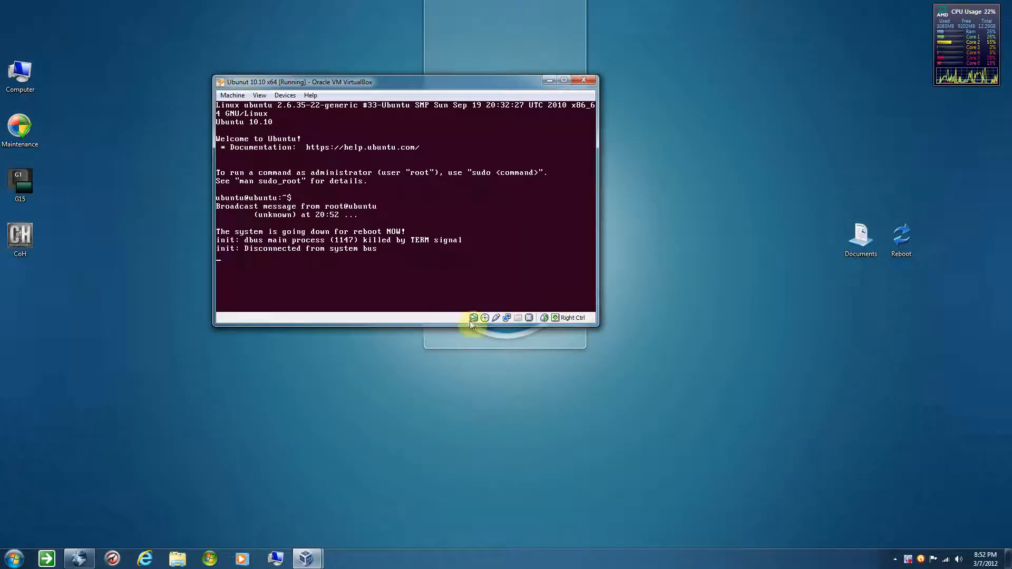
pyautogui.rightClick(483, 319)
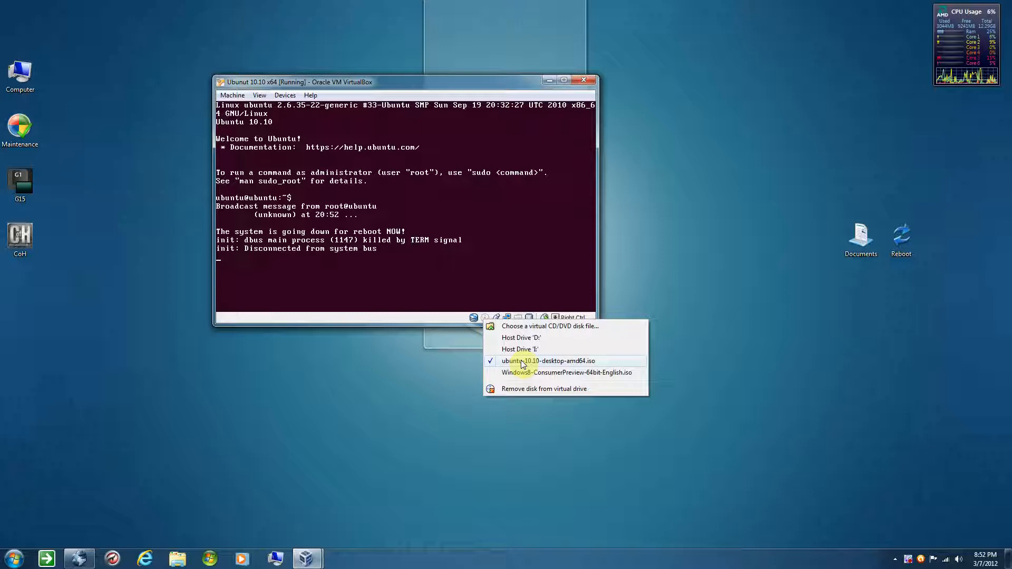
pyautogui.click(522, 363)
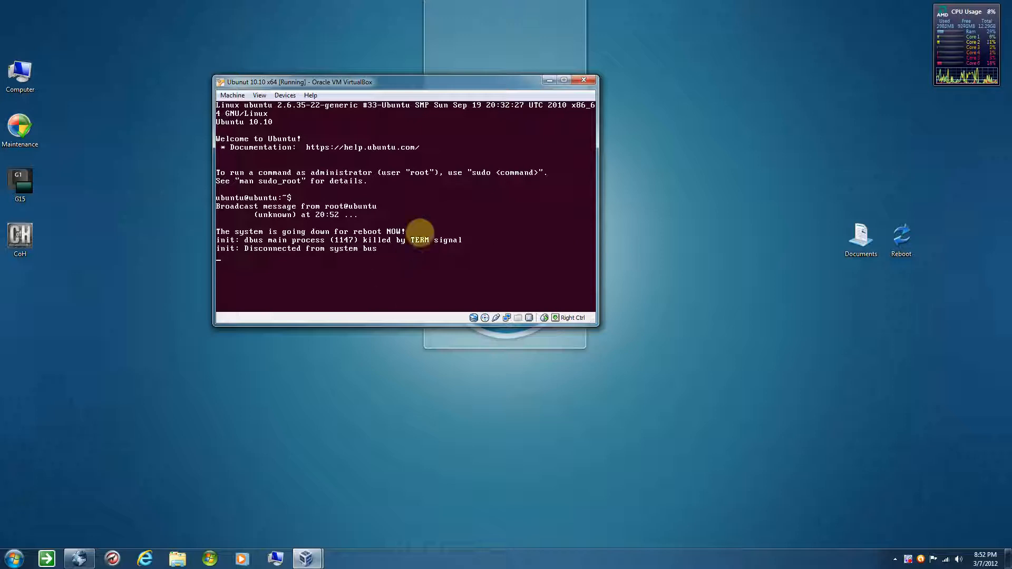
pyautogui.rightClick(486, 317)
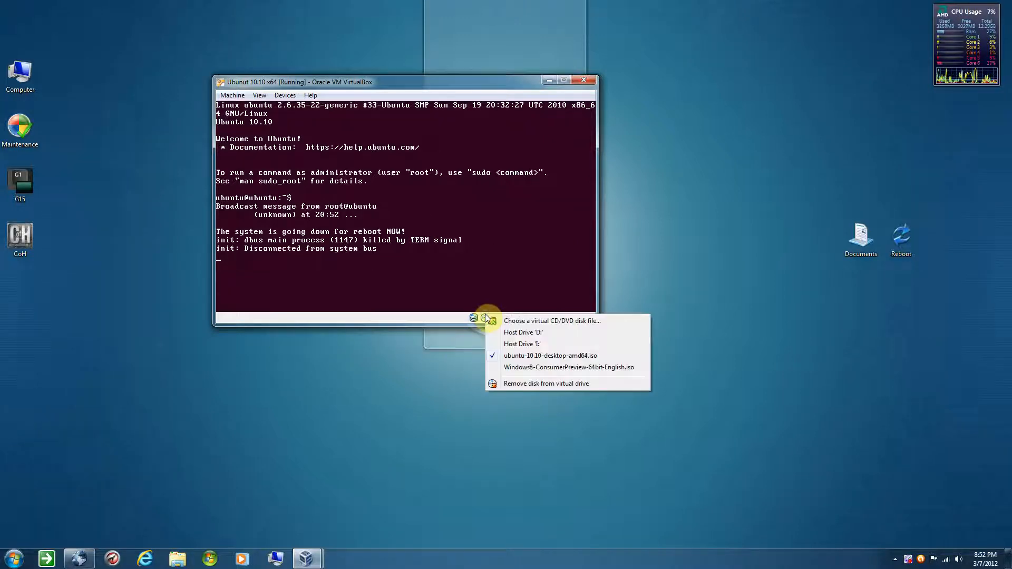
pyautogui.click(490, 346)
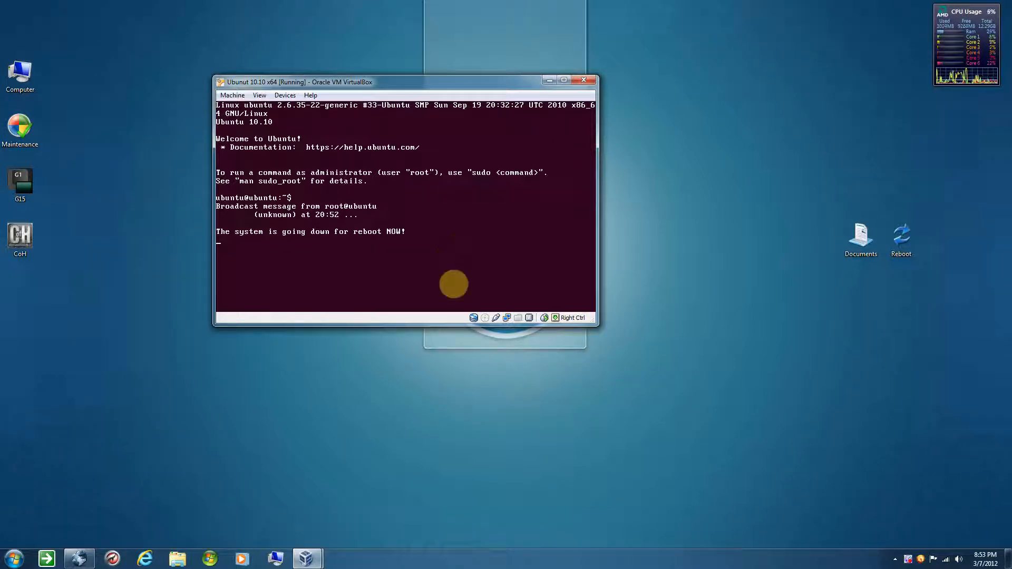
pyautogui.click(551, 407)
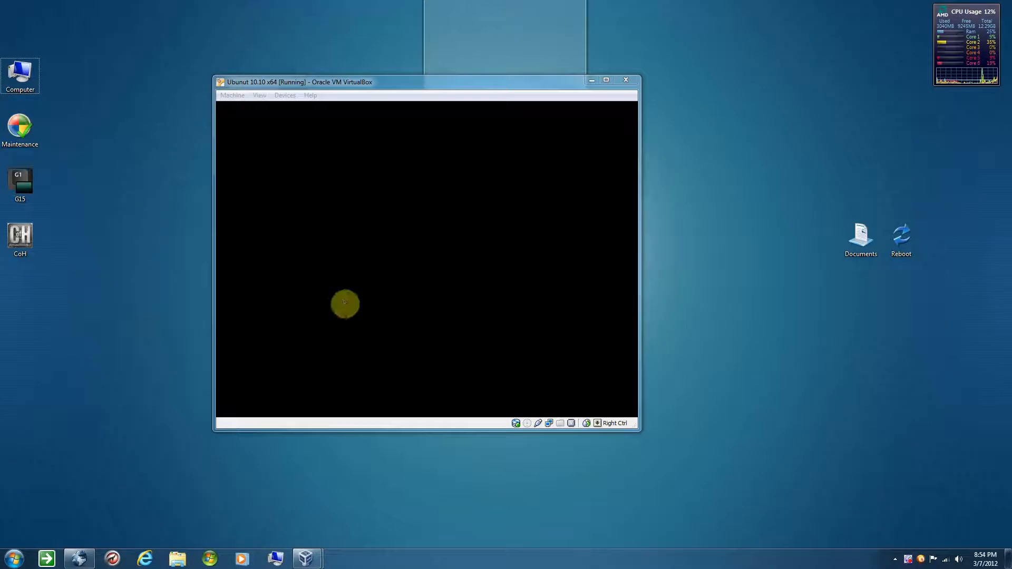
pyautogui.click(345, 303)
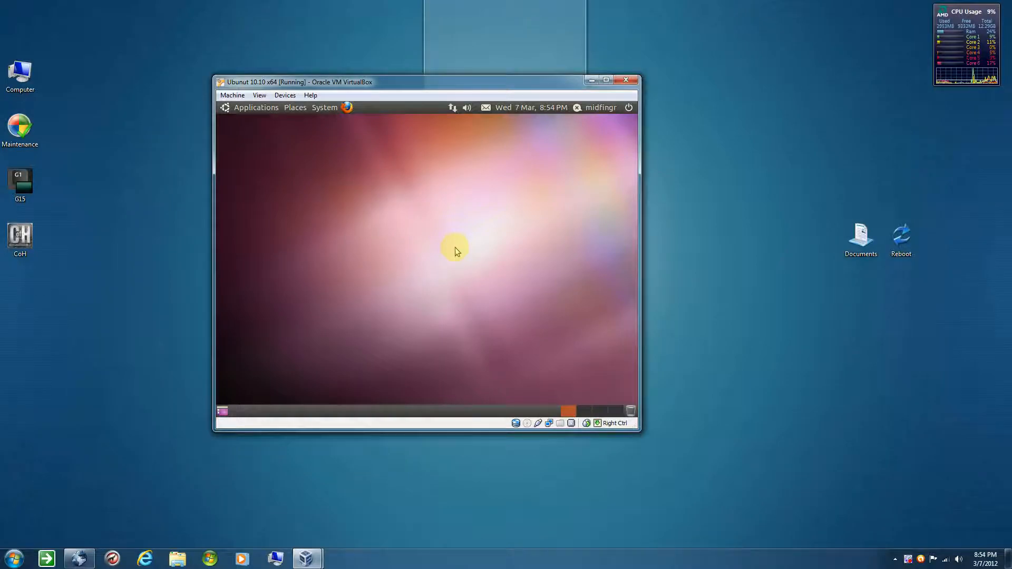
# Switch the virtual machine to full screen and return it to windowed view
pyautogui.press('Control_R+f')
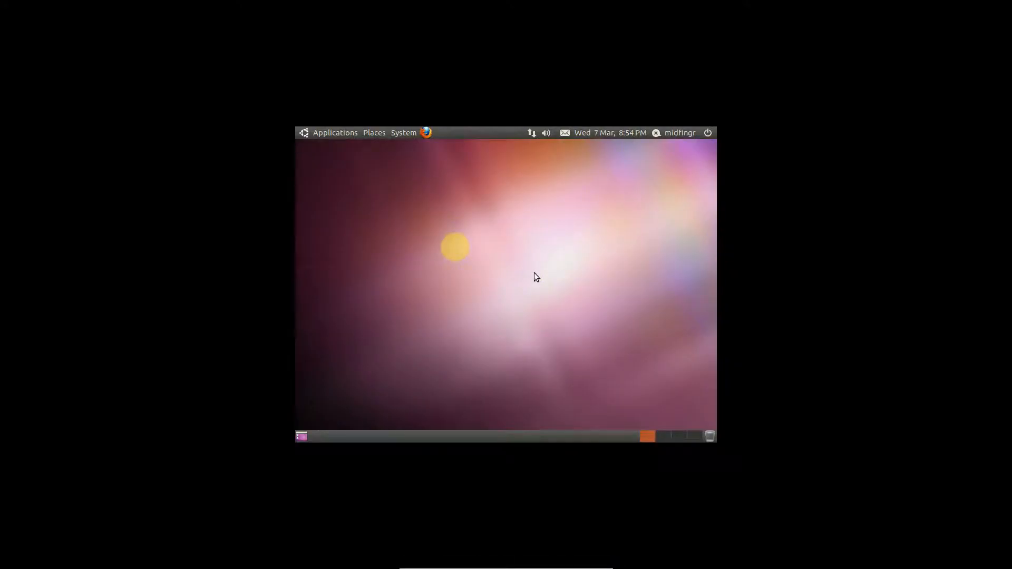
pyautogui.press('Control_R+f')
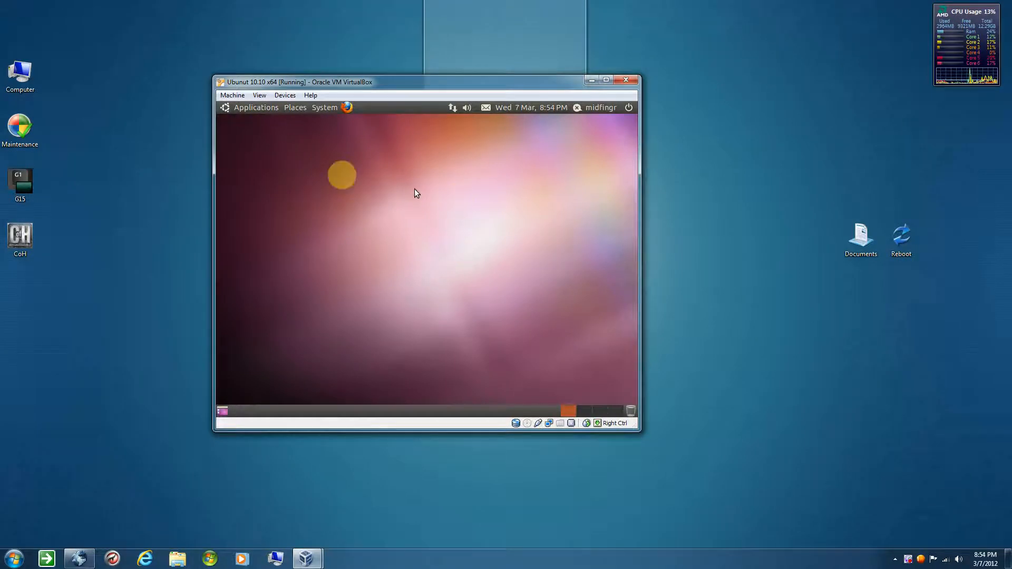
# Check Ubuntu's Additional Drivers tool for available proprietary drivers and close it
pyautogui.click(294, 107)
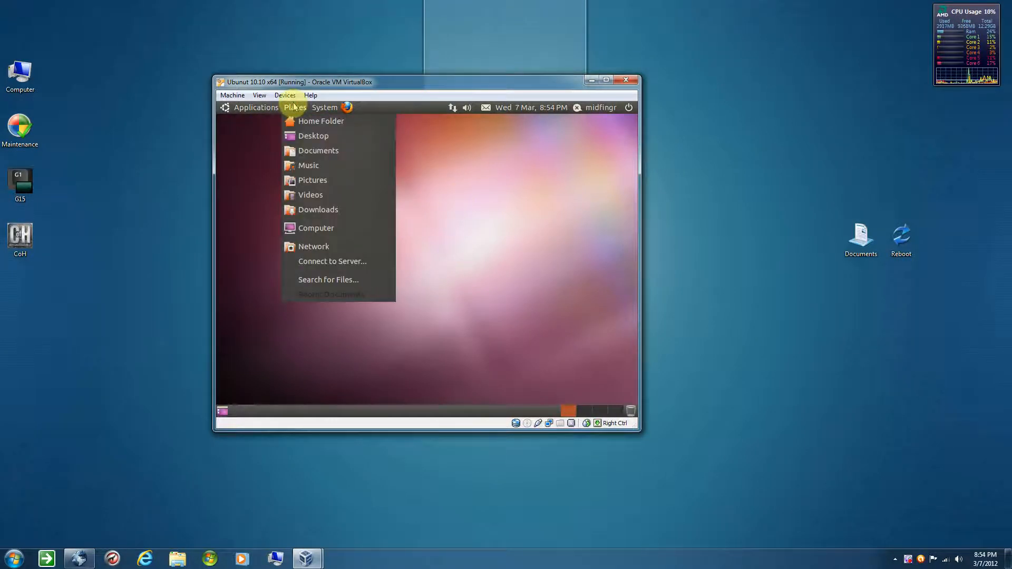
pyautogui.moveTo(321, 107)
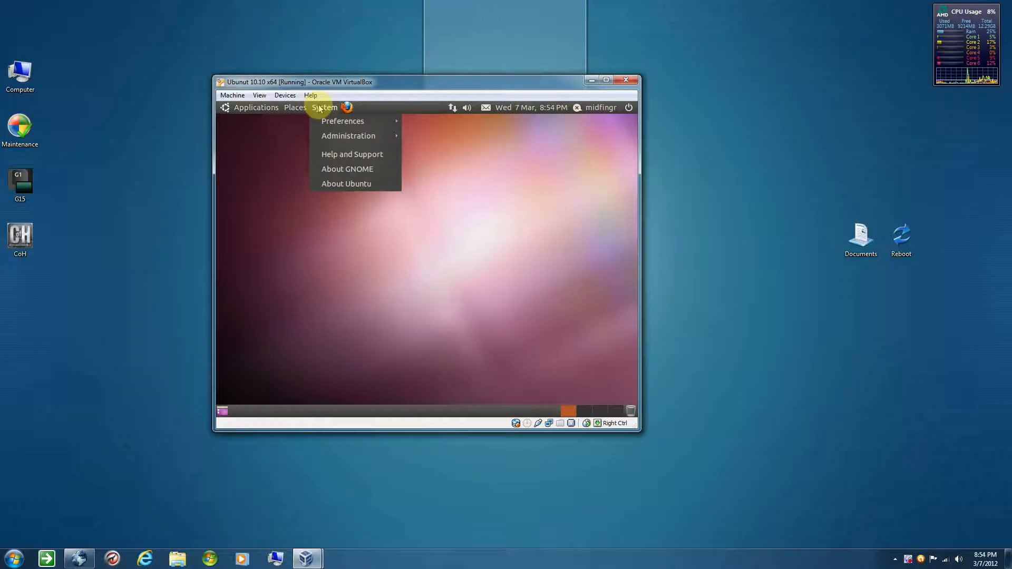
pyautogui.moveTo(345, 138)
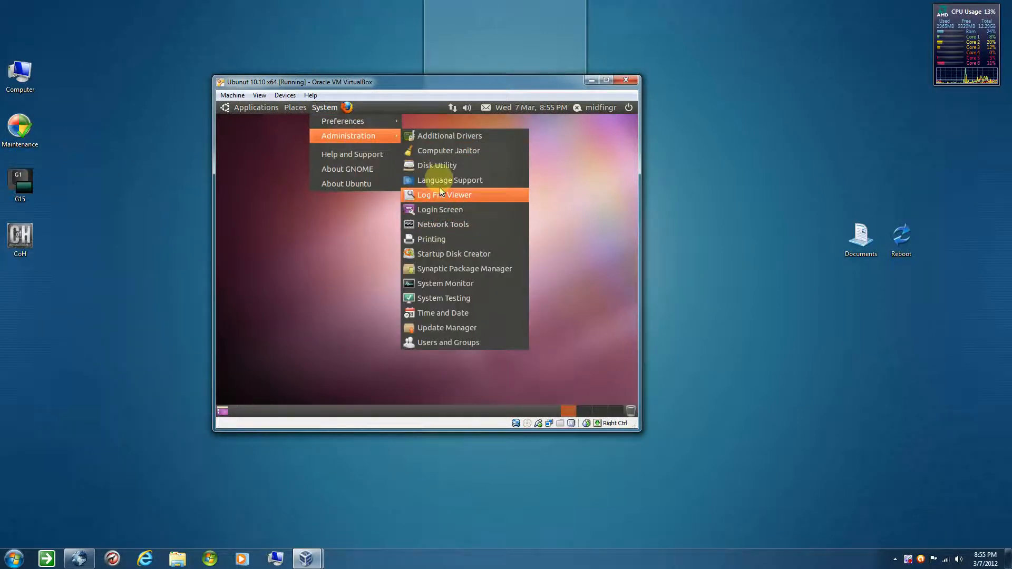
pyautogui.click(430, 135)
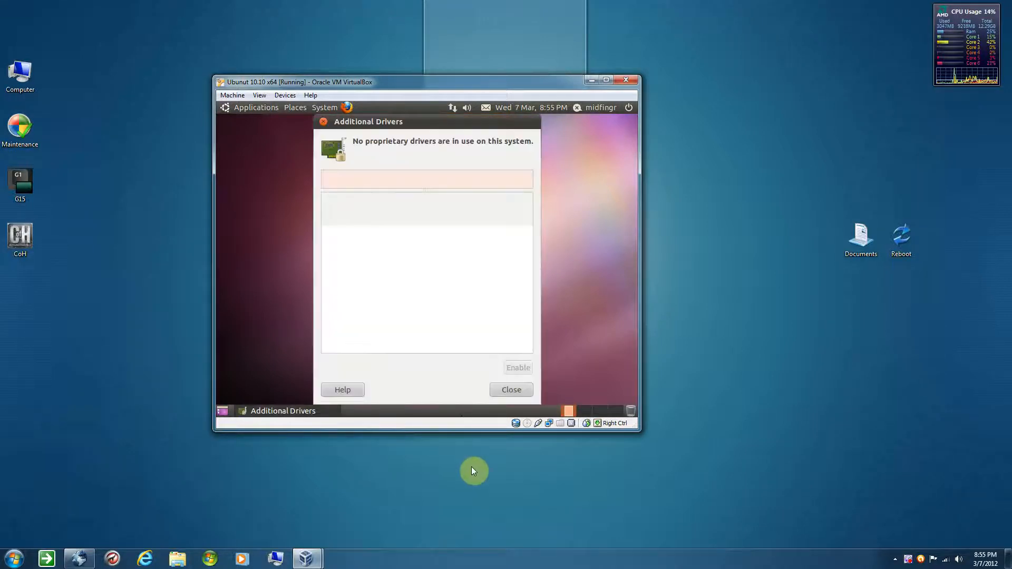
pyautogui.click(503, 389)
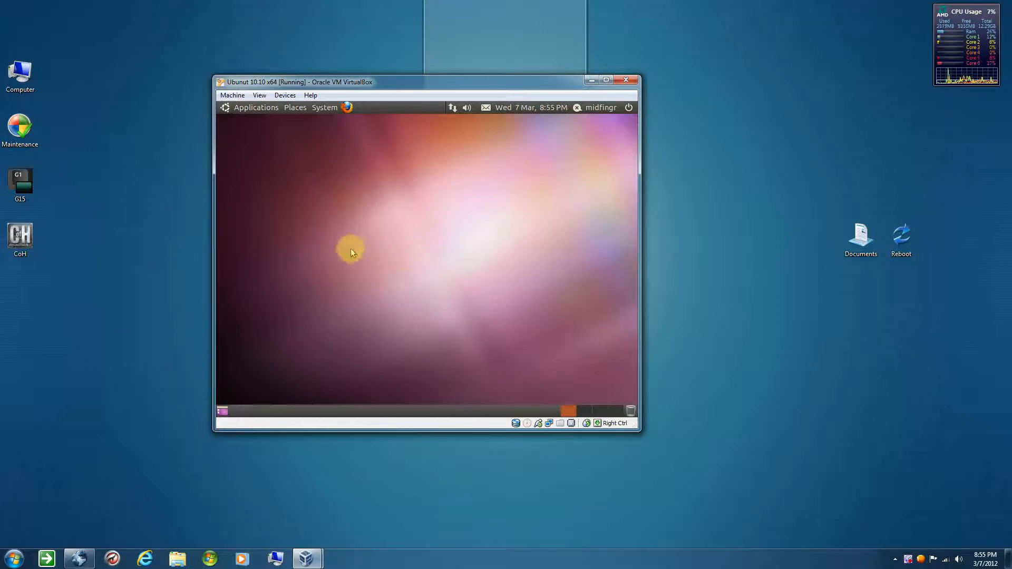
# Decline the offered Ubuntu 11.04 upgrade and confirm the choice
pyautogui.click(286, 96)
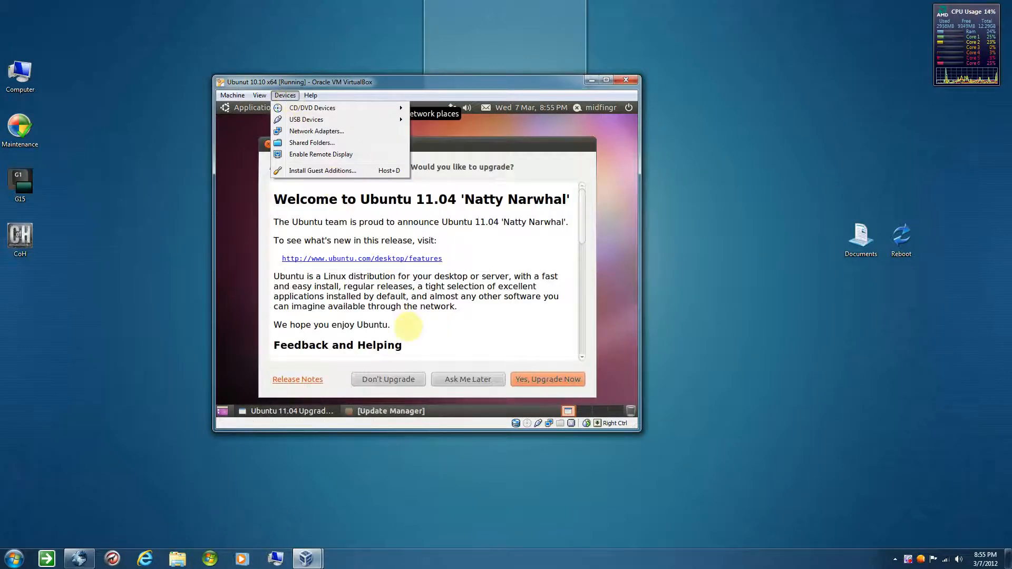
pyautogui.click(512, 290)
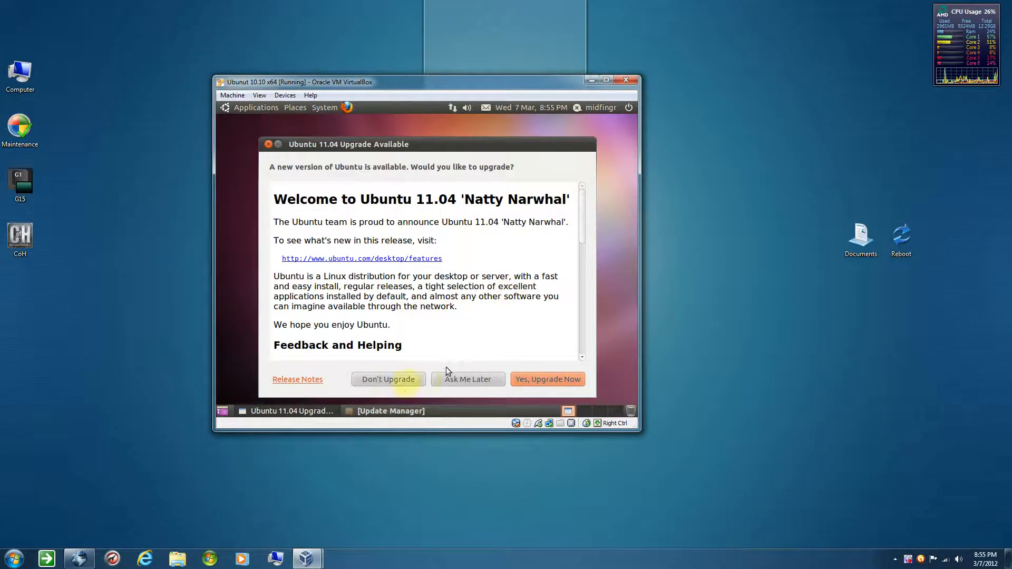
pyautogui.click(394, 385)
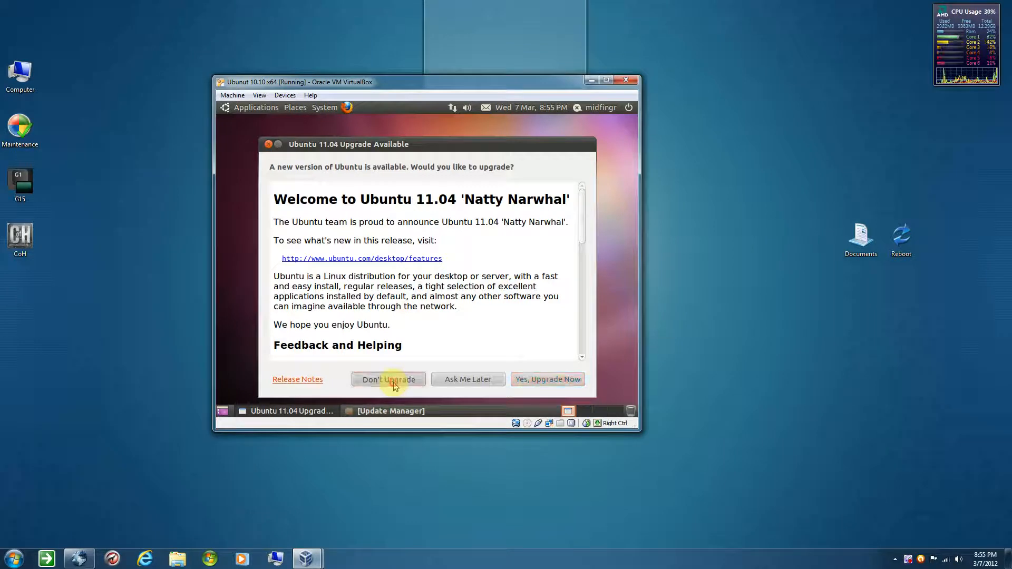
pyautogui.click(509, 299)
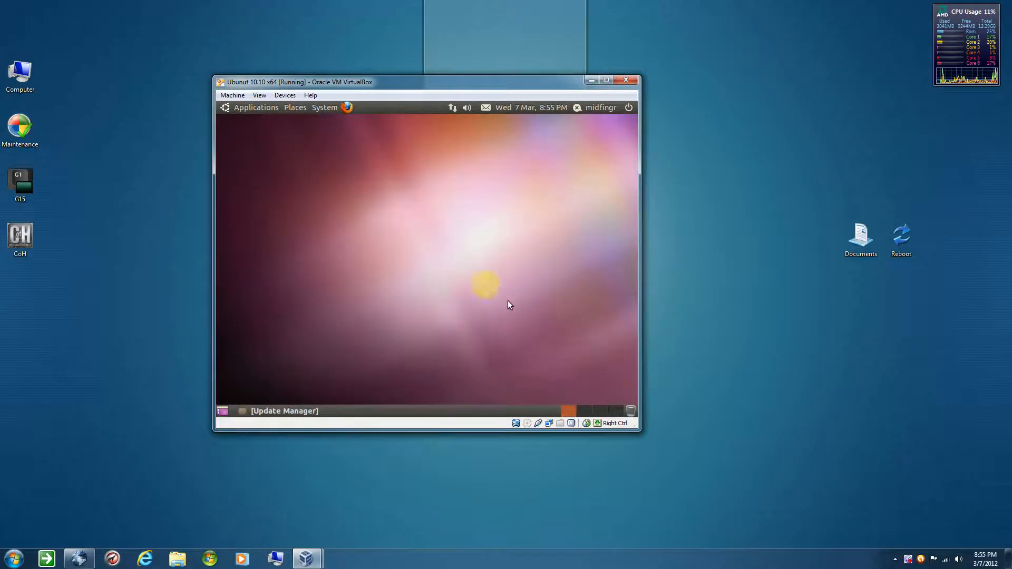
# Mount the VirtualBox Guest Additions installation image in the running Ubuntu virtual machine
pyautogui.click(297, 109)
pyautogui.click(285, 96)
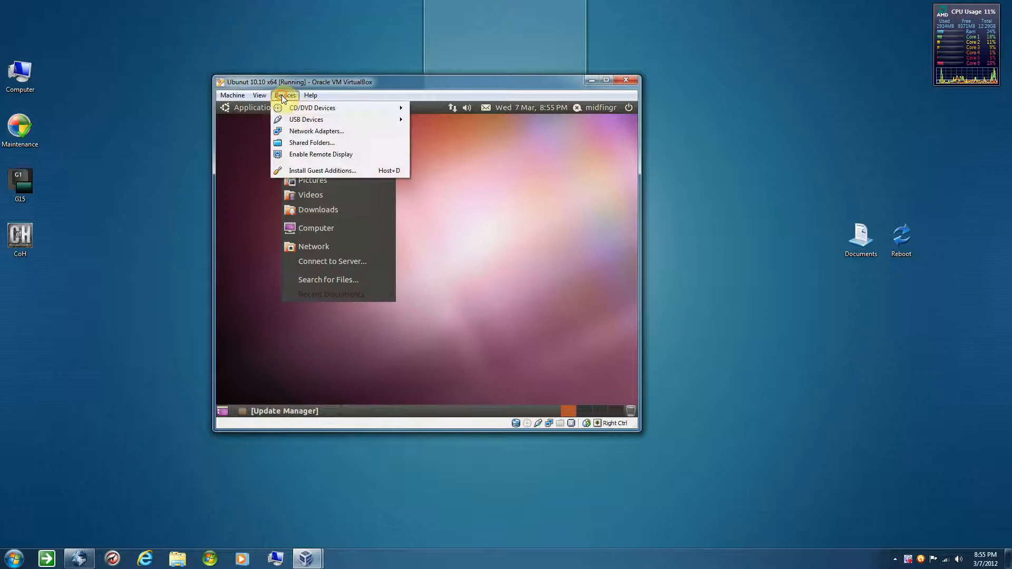
pyautogui.click(439, 235)
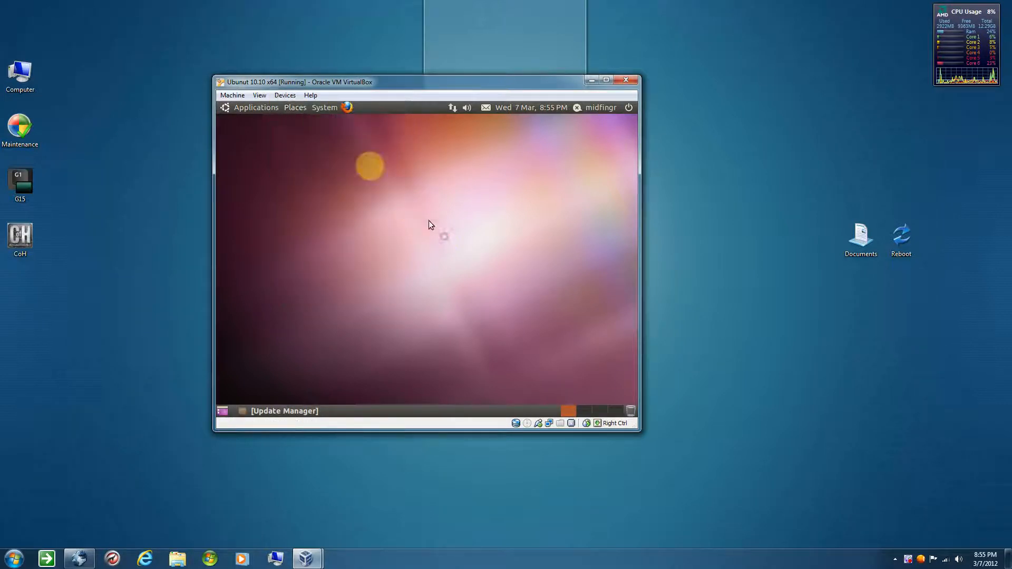
pyautogui.click(285, 95)
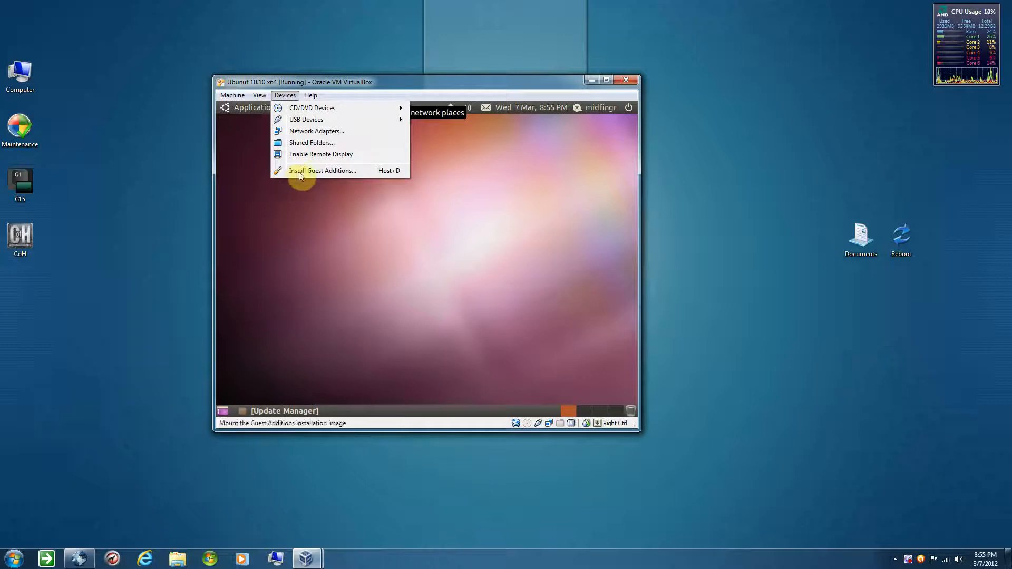
pyautogui.click(328, 170)
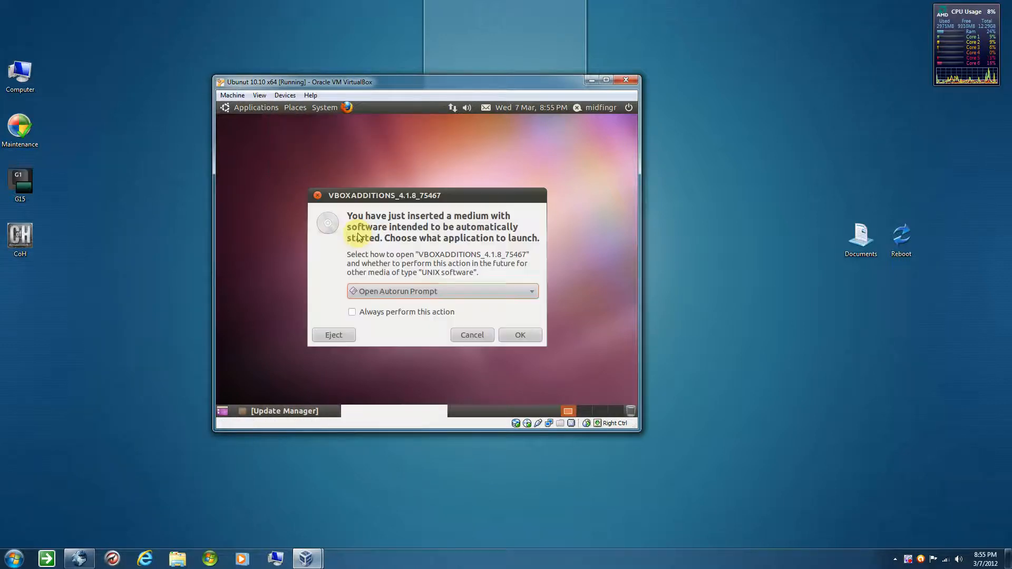
# Choose Open Folder as the action for the inserted VBOXADDITIONS_4.1.8_75467 disc and confirm it
pyautogui.click(379, 291)
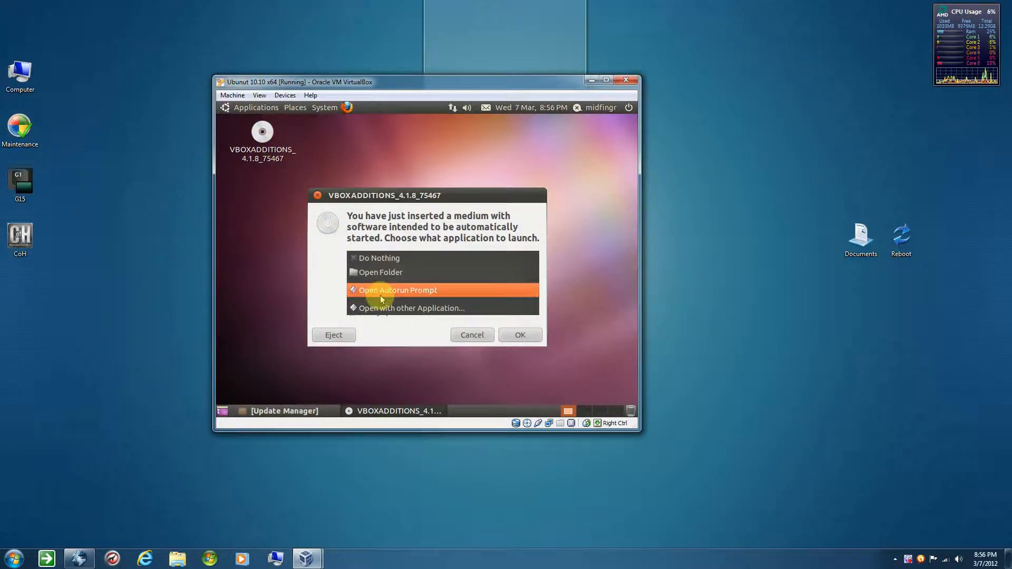
pyautogui.click(377, 272)
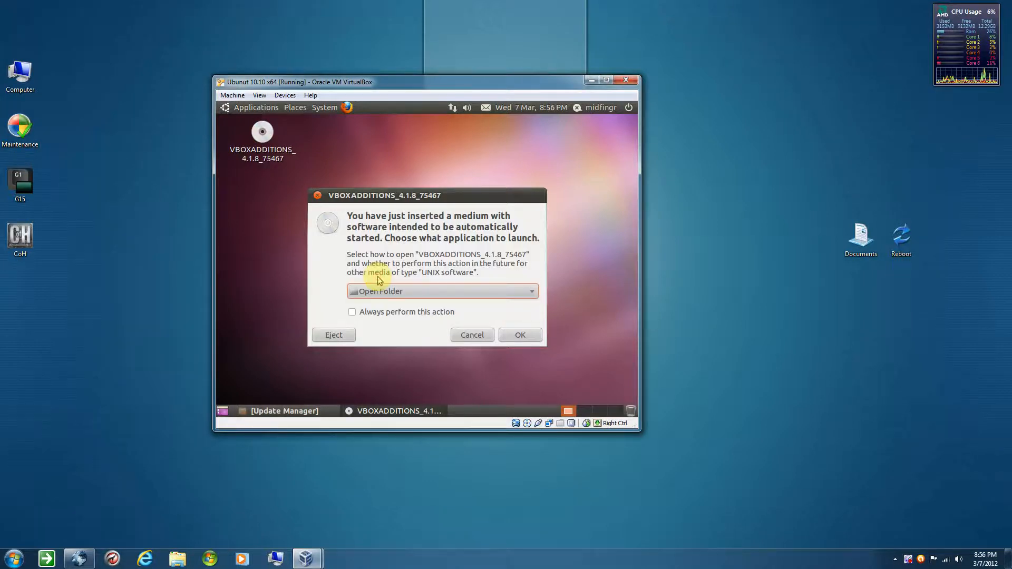
pyautogui.click(512, 337)
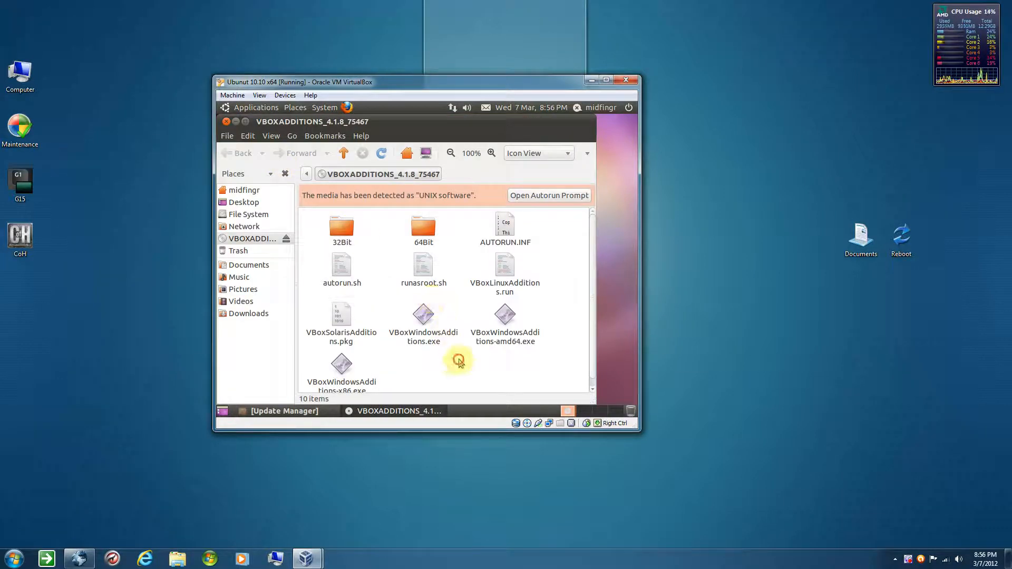
# Look through the Guest Additions disc's files and its 64Bit folder, and return to the disc's top level
pyautogui.scroll(-1, 456, 360)
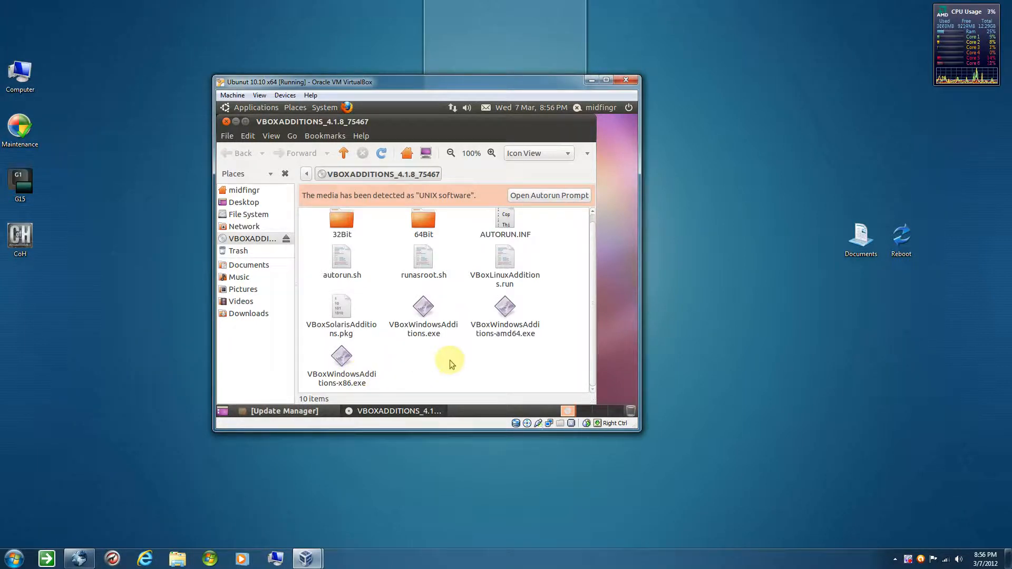
pyautogui.scroll(1, 443, 364)
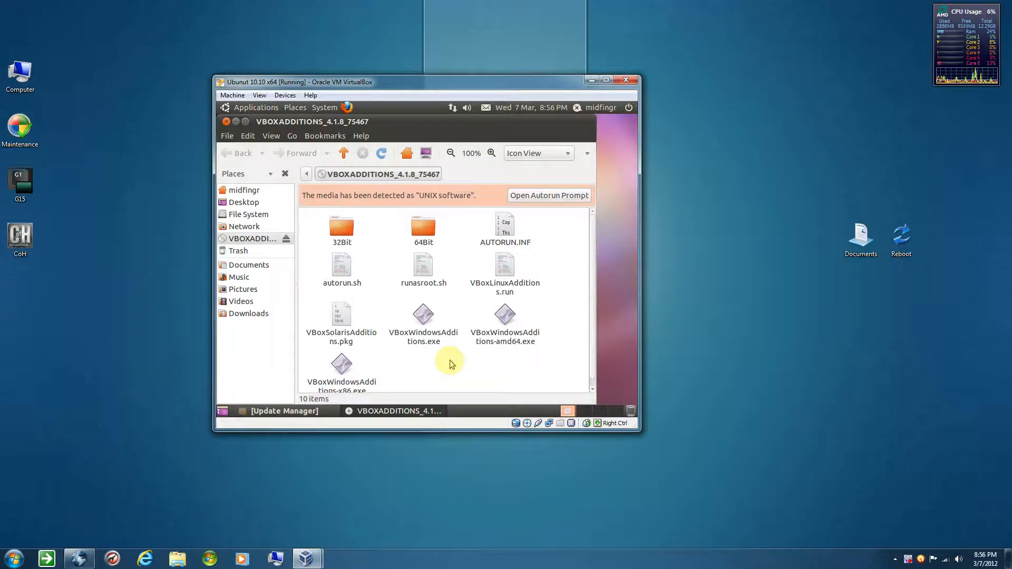
pyautogui.doubleClick(425, 229)
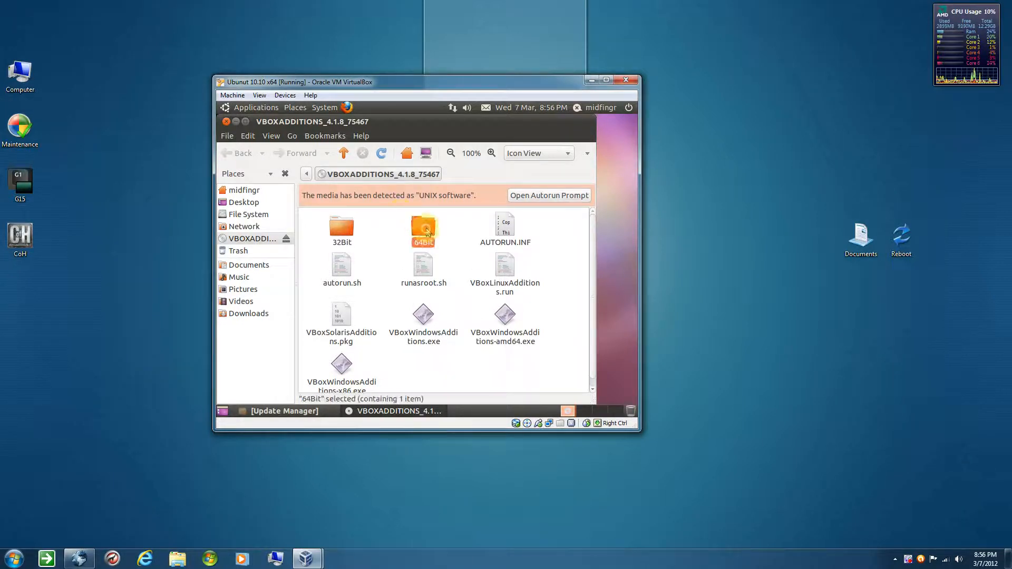
pyautogui.hotkey('alt', 'Left')
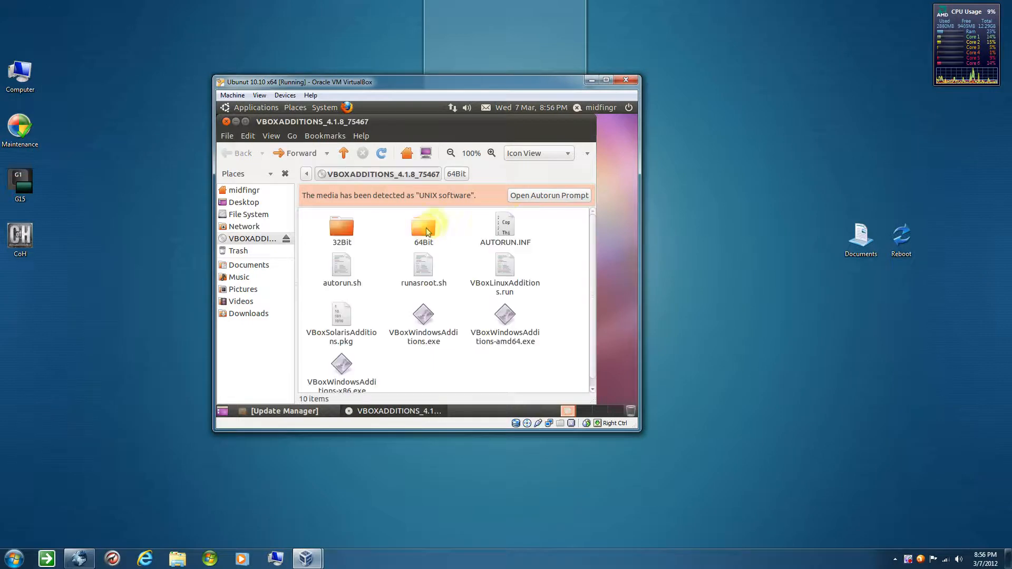
# Run the Guest Additions disc's autorun installer and authorise it with the account password
pyautogui.click(514, 195)
pyautogui.click(523, 302)
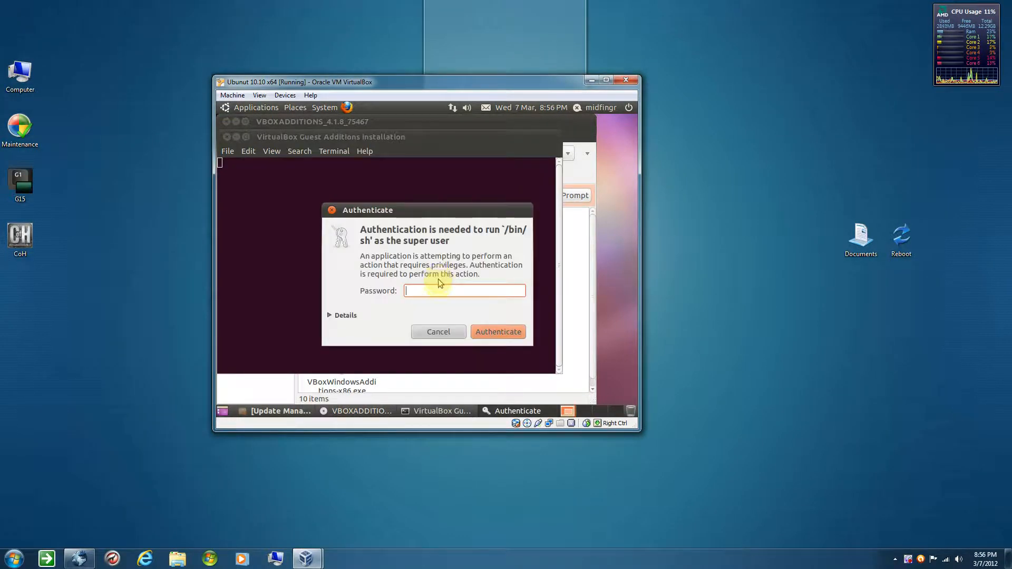
pyautogui.write('•••••')
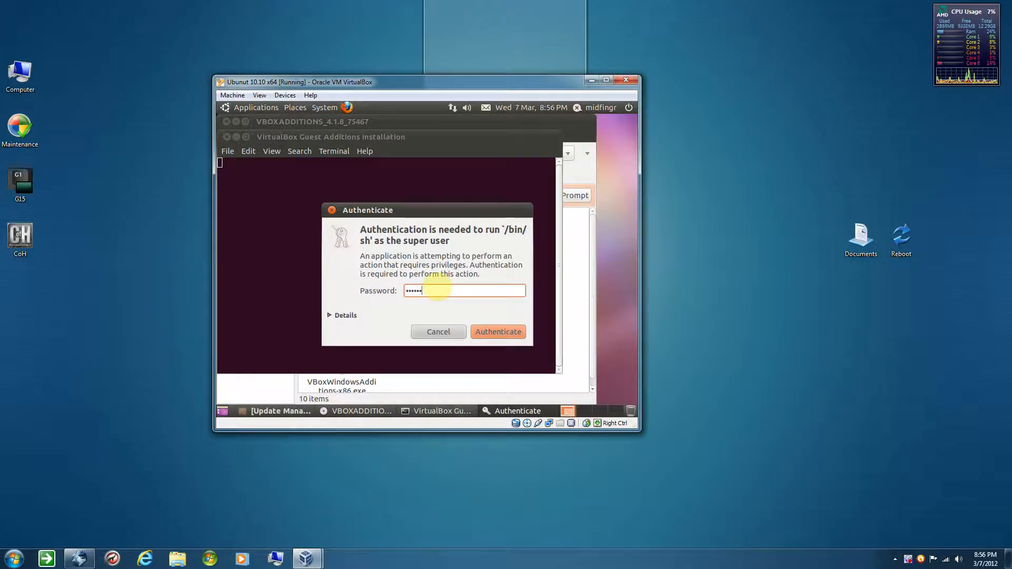
pyautogui.press('Return')
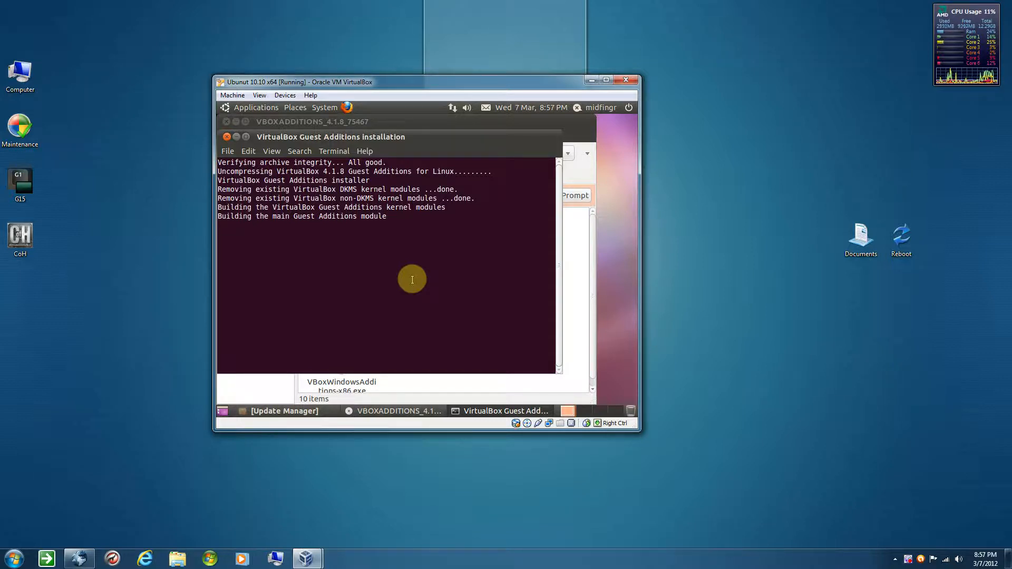
pyautogui.click(472, 477)
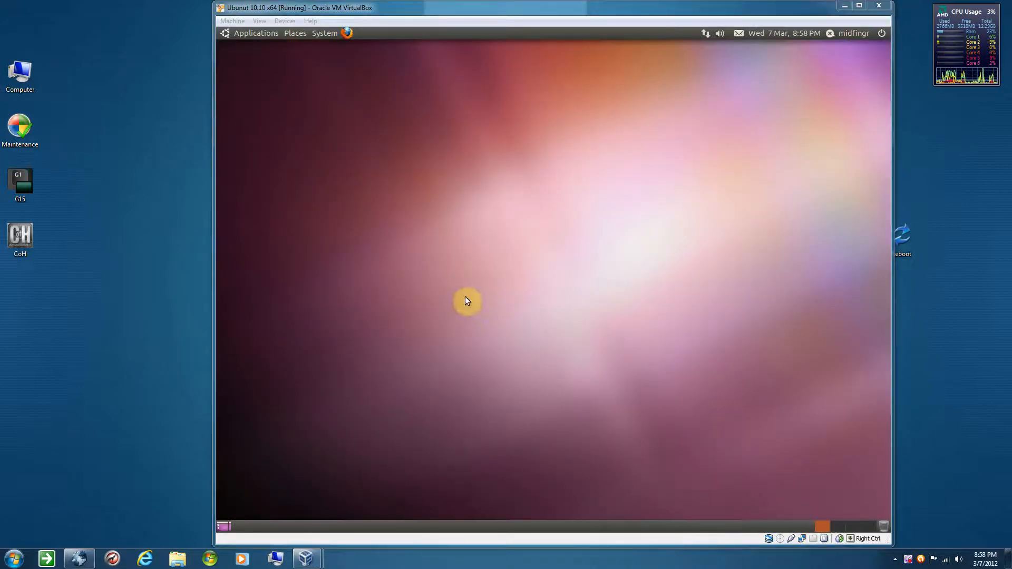
# Switch the virtual machine to full screen and check the display resolution in the Monitor preferences
pyautogui.click(466, 299)
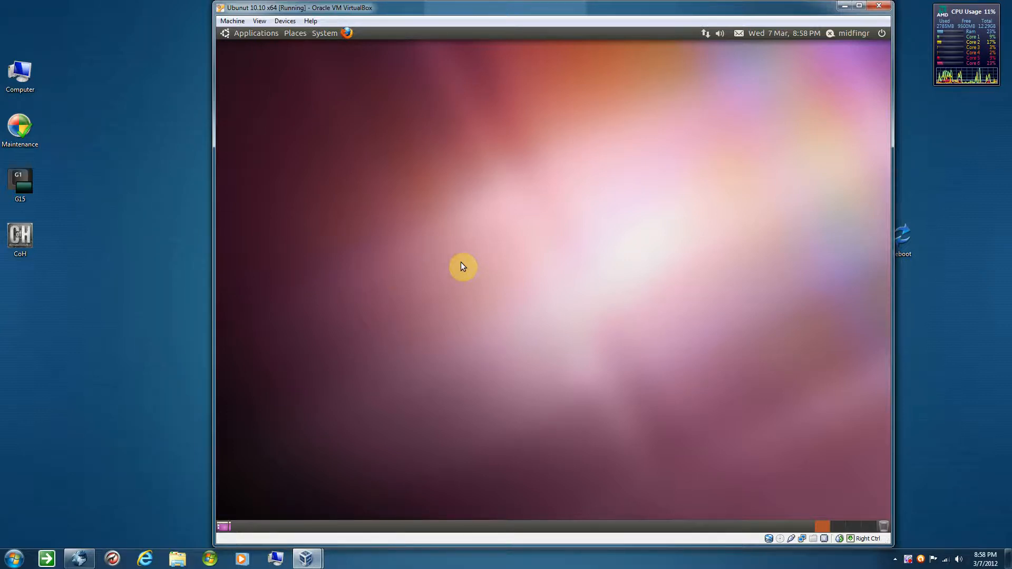
pyautogui.press('Control_R+f')
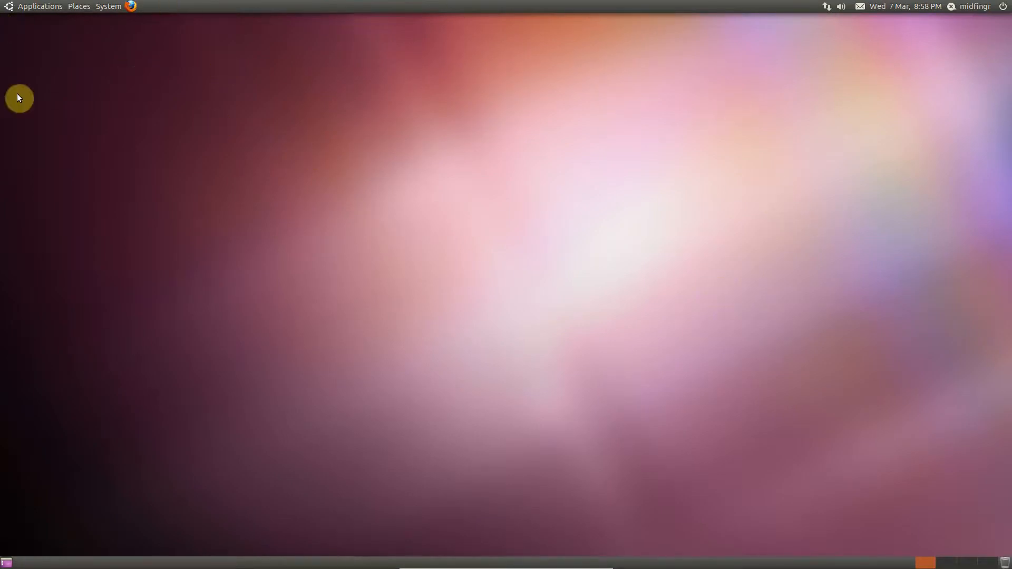
pyautogui.click(113, 8)
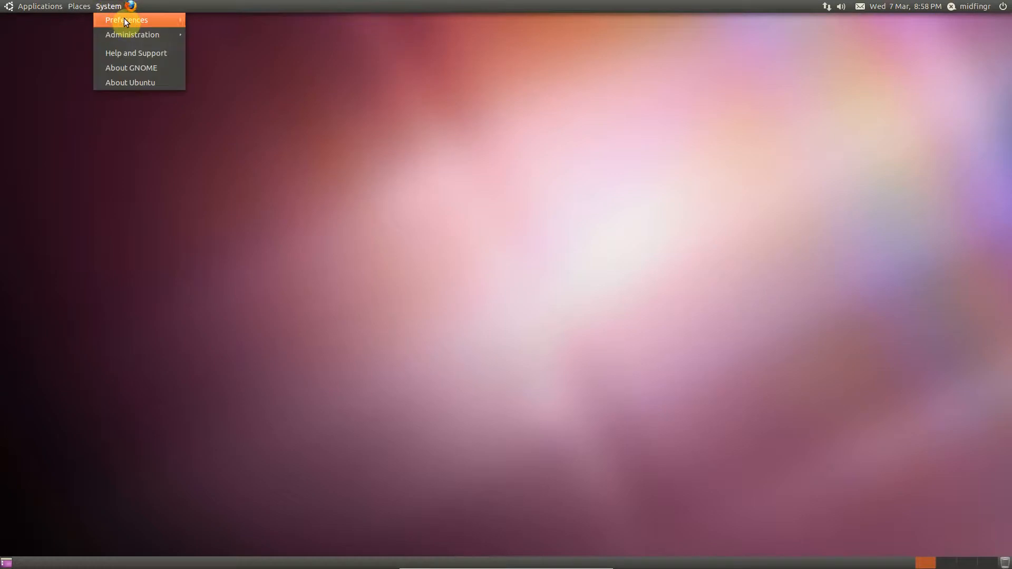
pyautogui.moveTo(124, 19)
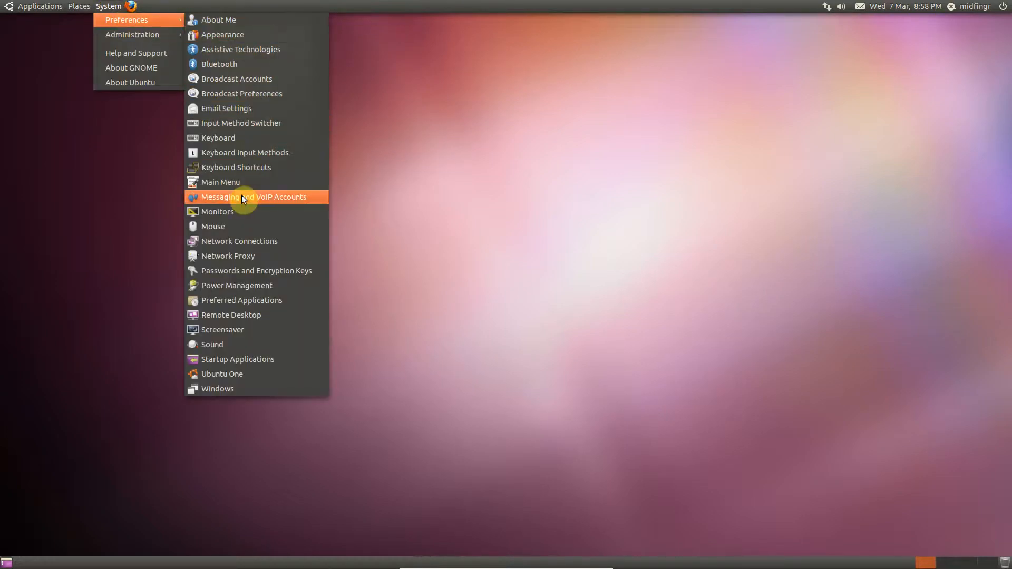
pyautogui.click(237, 211)
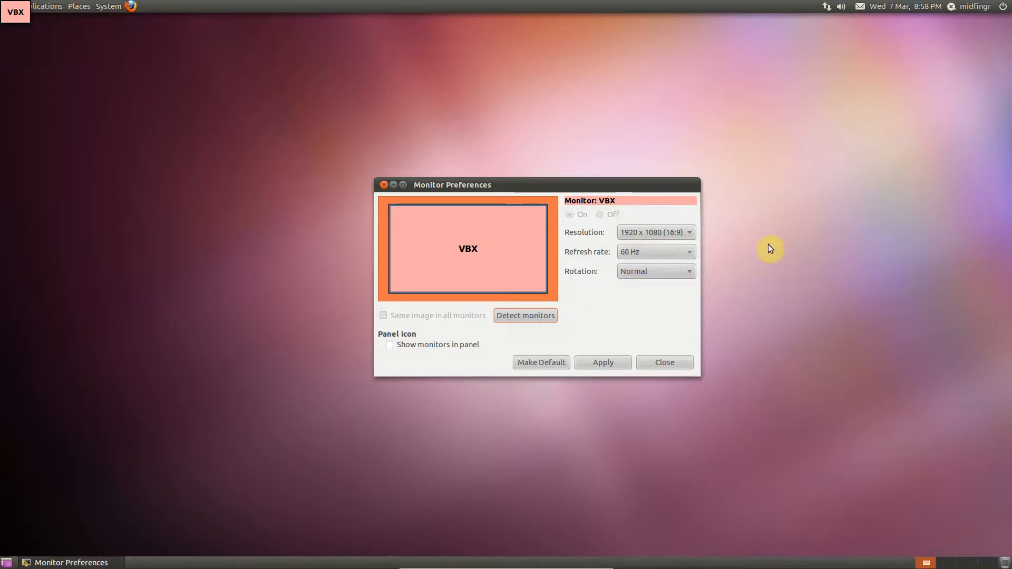
pyautogui.click(672, 361)
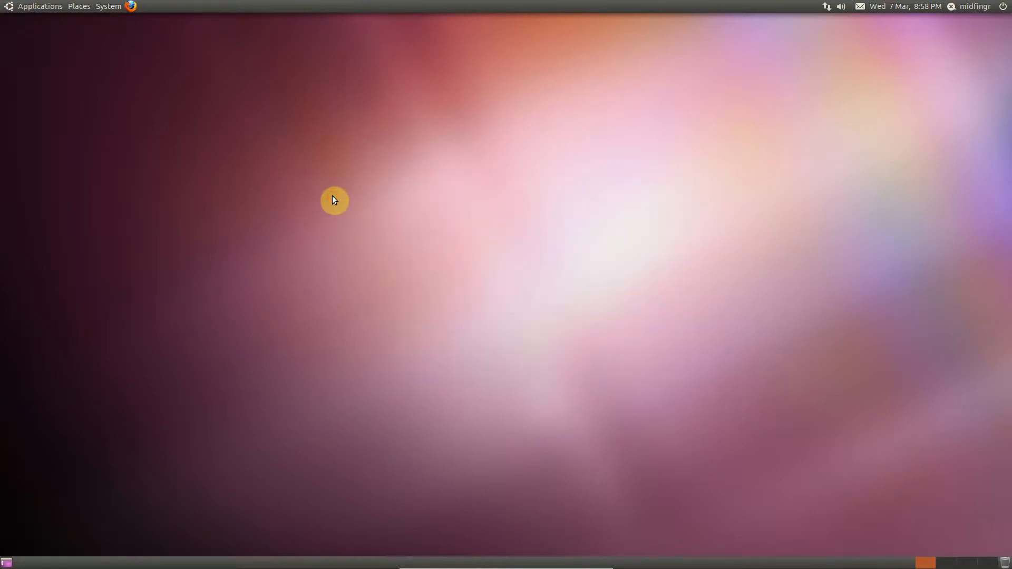
pyautogui.rightClick(333, 196)
pyautogui.click(300, 183)
pyautogui.click(37, 10)
pyautogui.moveTo(39, 21)
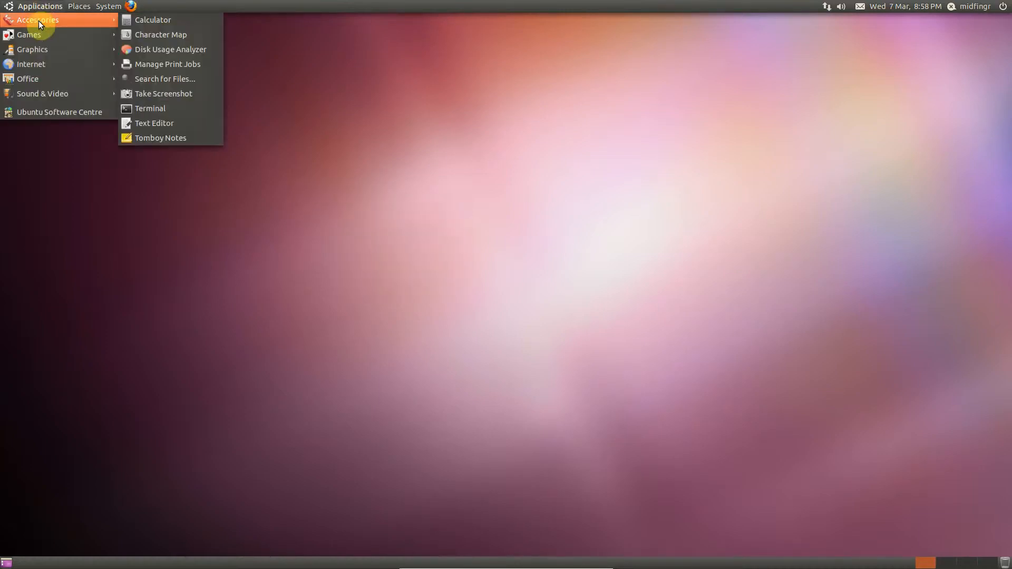
# Open Firefox in Ubuntu, check its version information, and close the browser
pyautogui.click(131, 6)
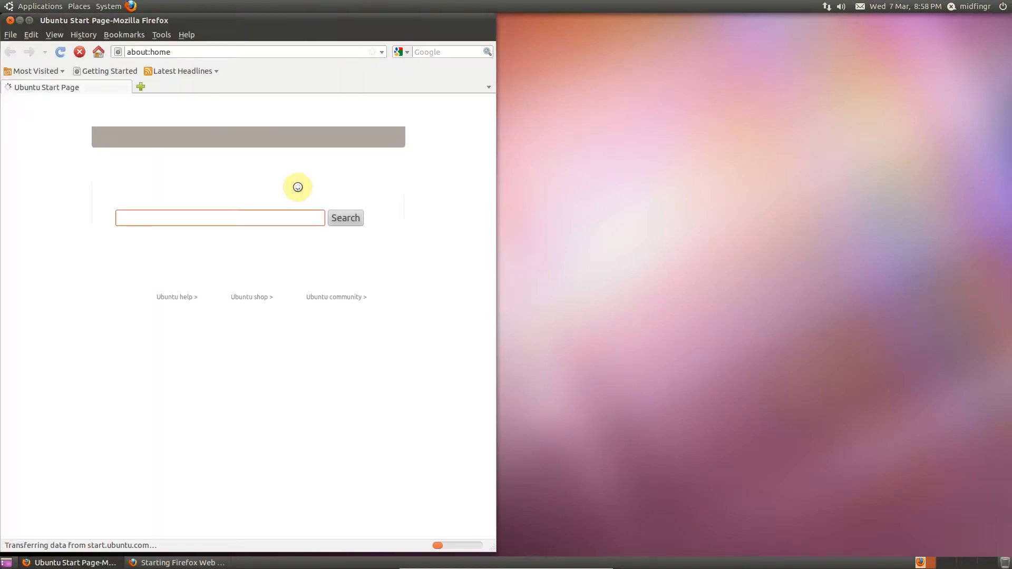
pyautogui.click(186, 35)
pyautogui.click(214, 147)
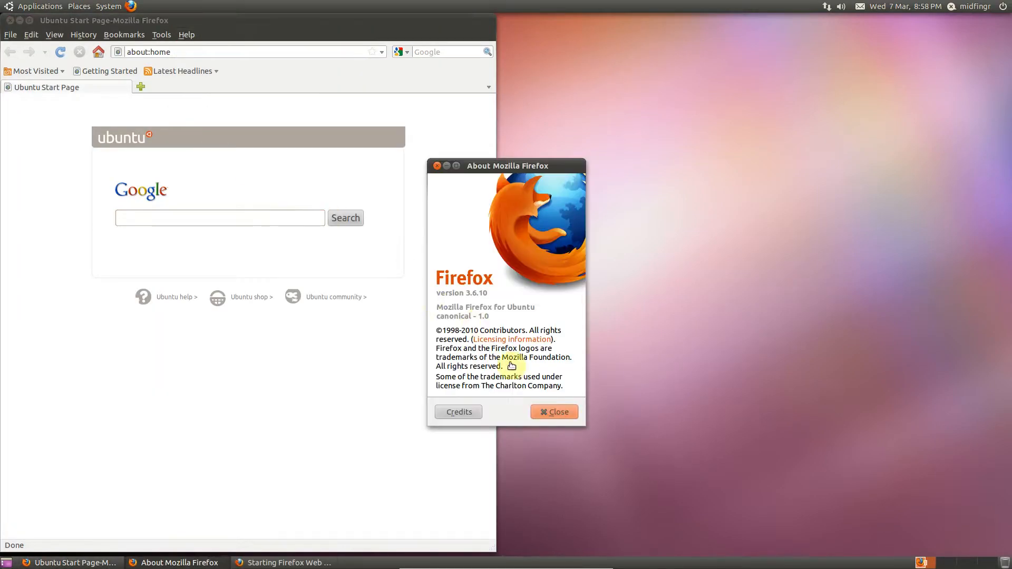
pyautogui.click(552, 411)
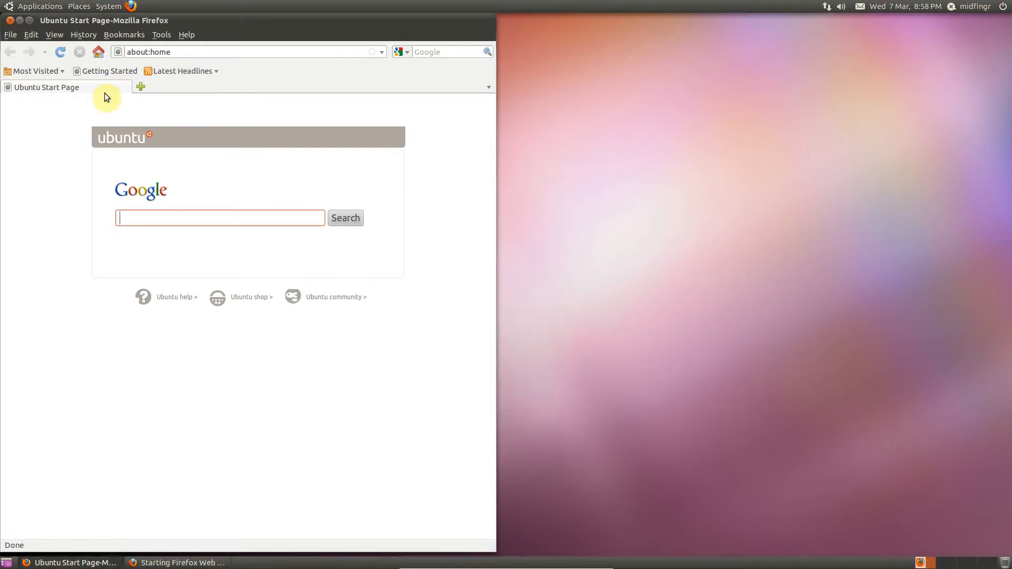
pyautogui.click(13, 21)
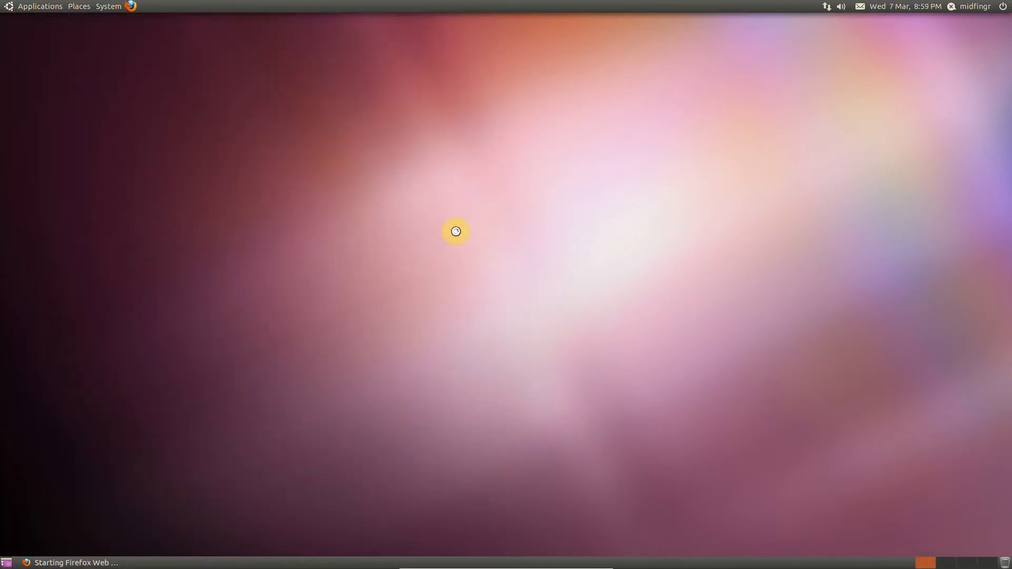
# Return the virtual machine to windowed mode and shut down Ubuntu, confirming the shutdown
pyautogui.press('Control_R+f')
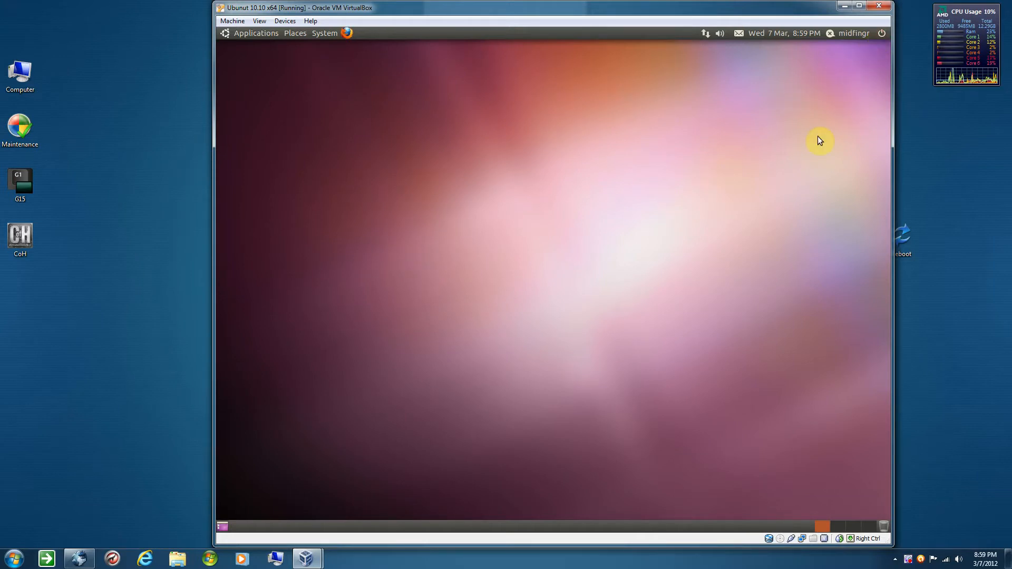
pyautogui.click(881, 33)
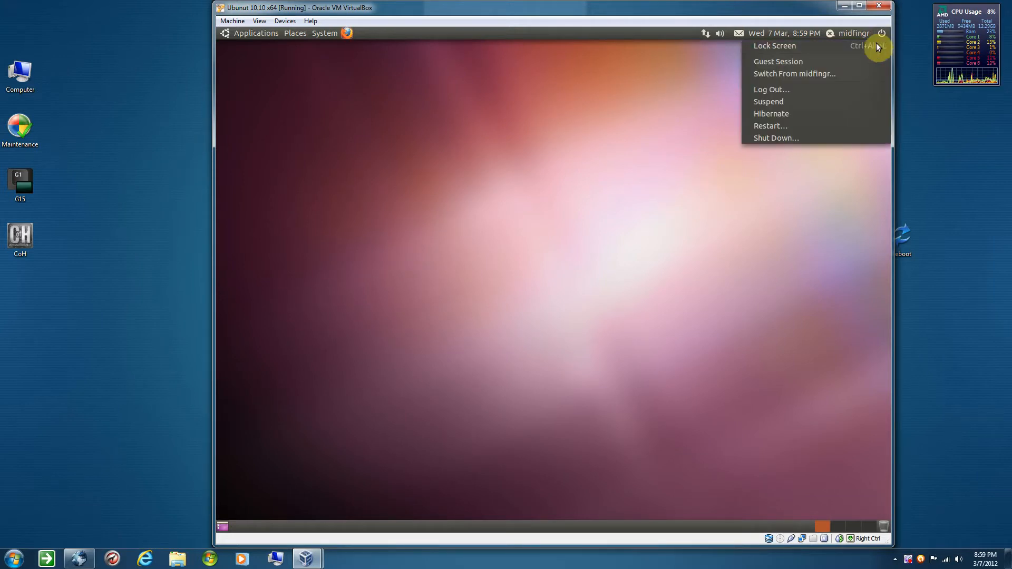
pyautogui.click(780, 137)
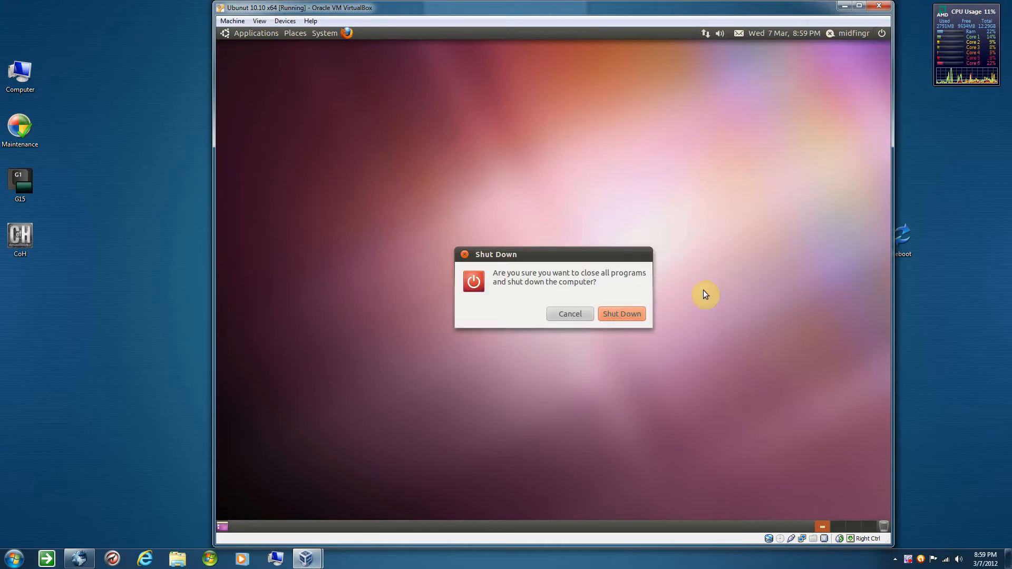
pyautogui.click(621, 315)
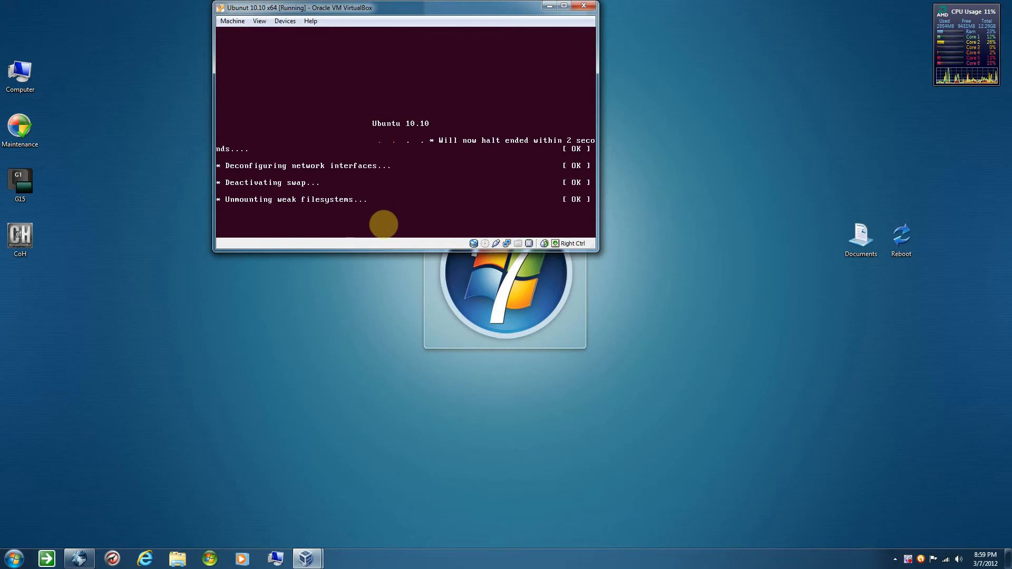
pyautogui.click(307, 560)
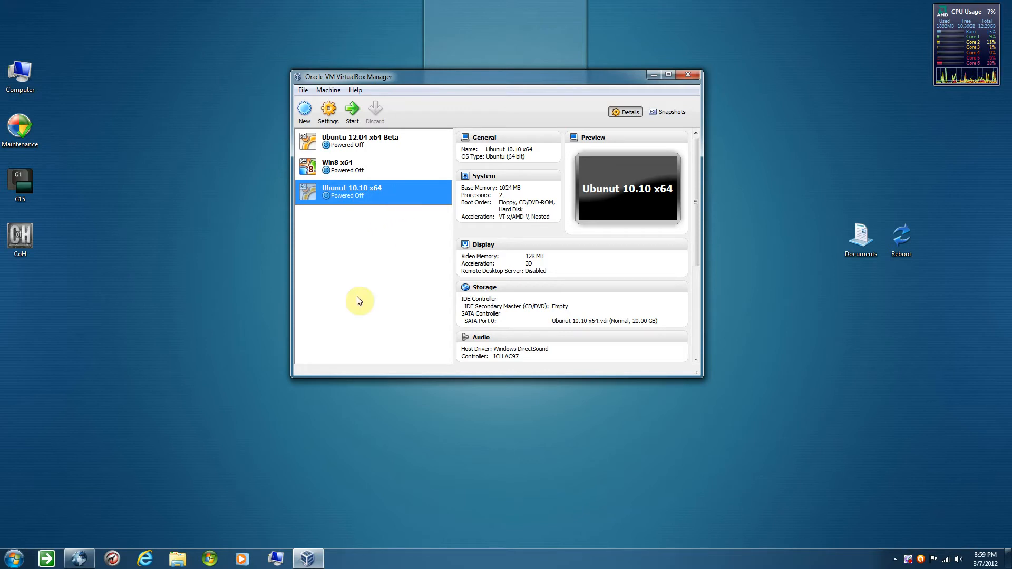
pyautogui.click(421, 466)
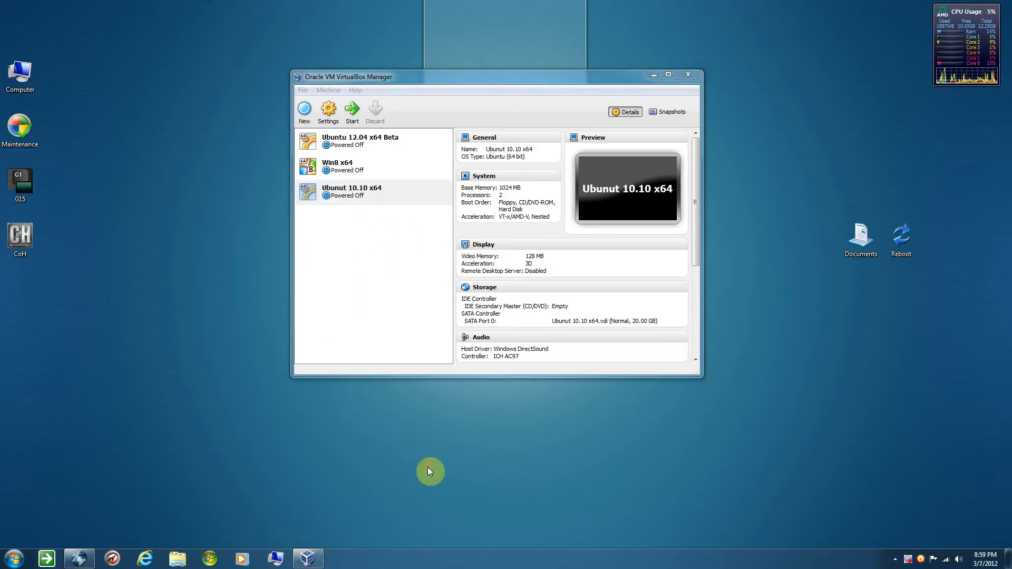